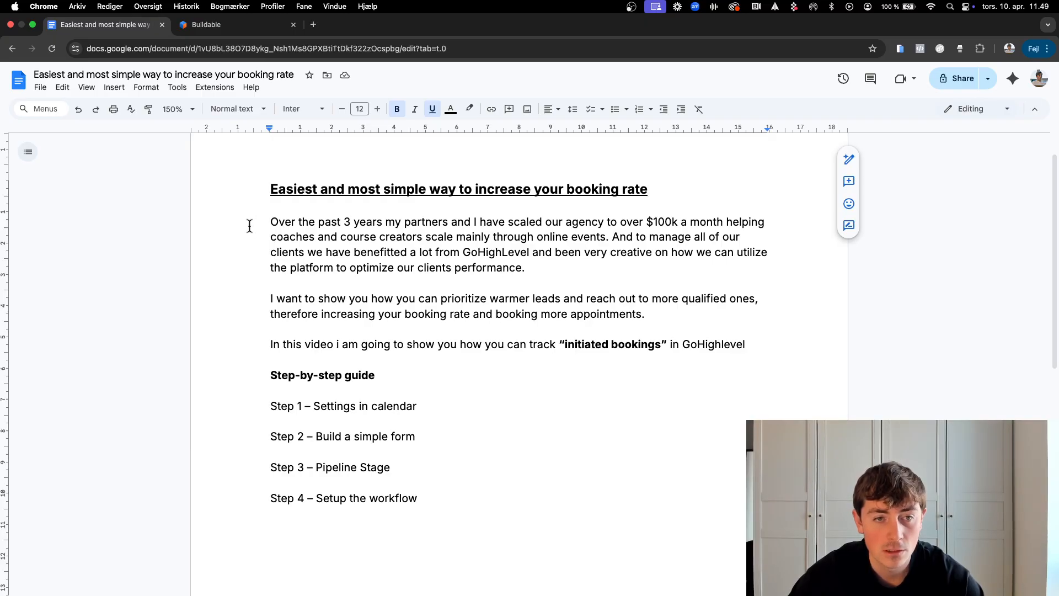
Step: Highlight the intro paragraphs about managing clients and warmer leads booking appointments
drag(263, 223, 620, 266)
click(613, 237)
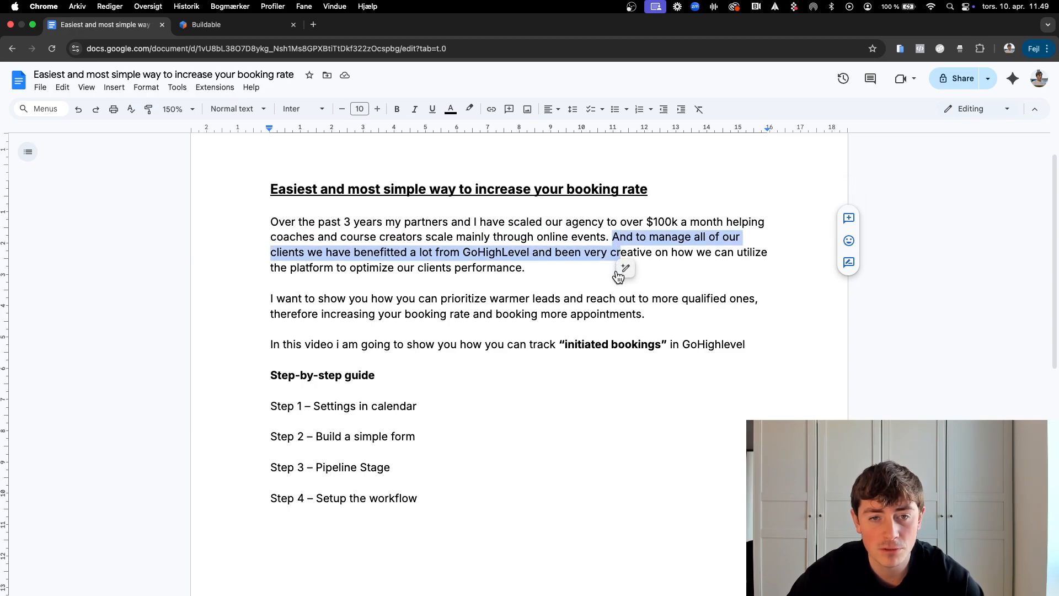
click(552, 257)
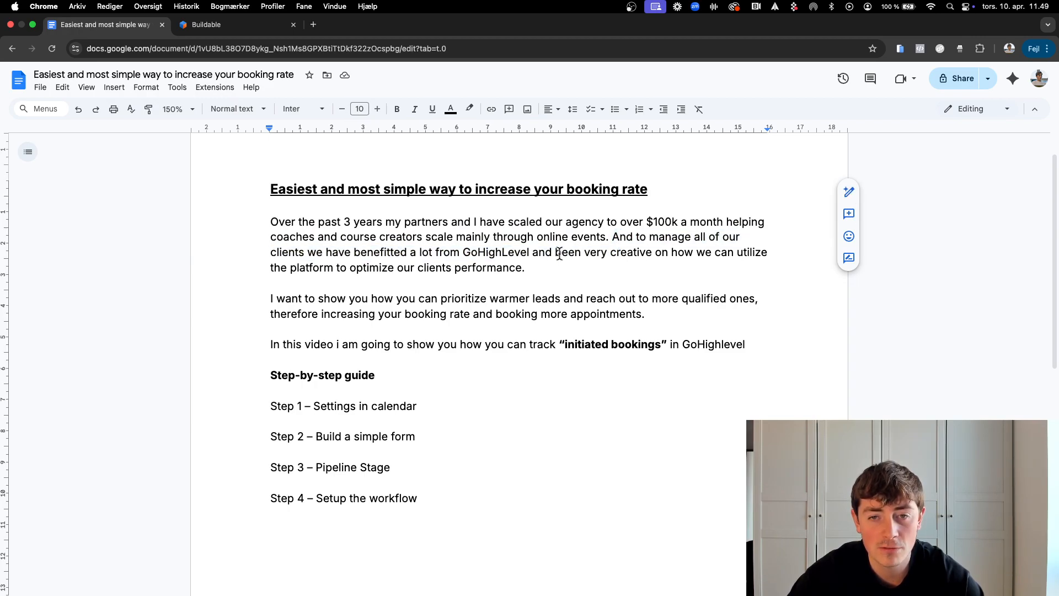
drag(552, 257, 604, 265)
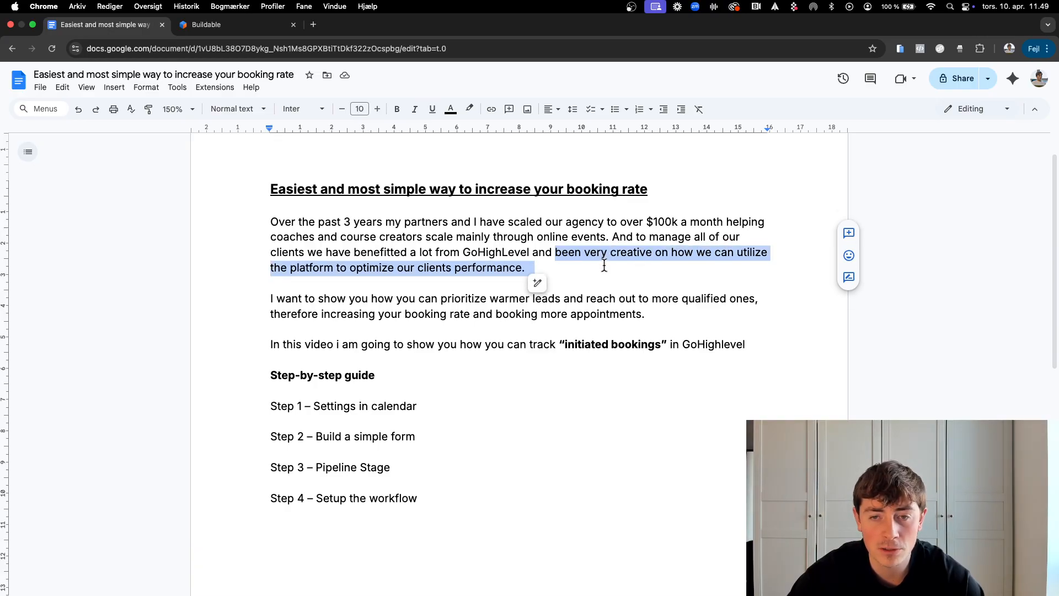
click(604, 265)
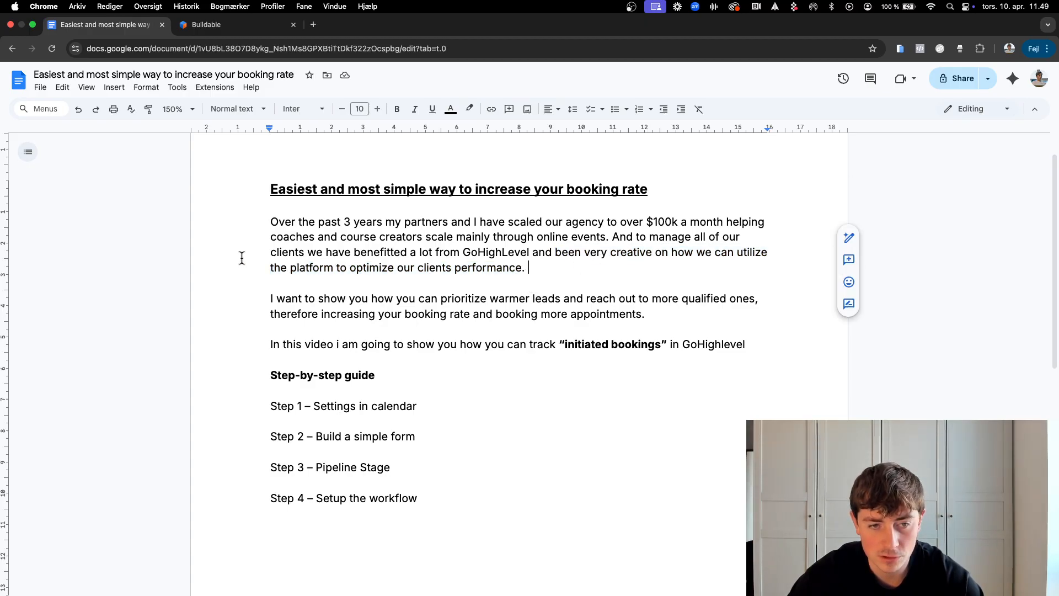
click(261, 299)
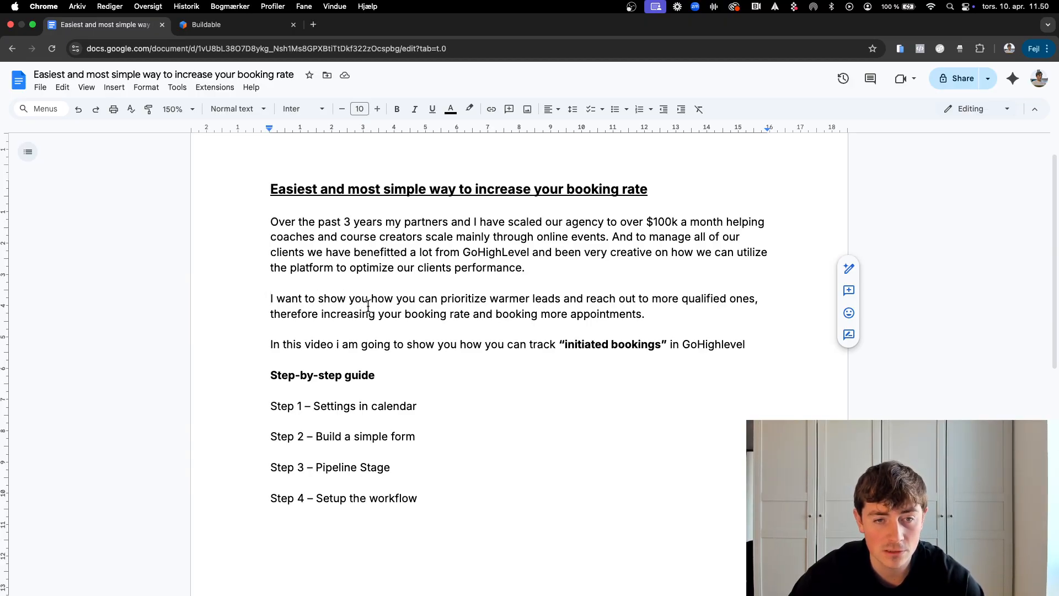
mouse_move(418, 298)
mouse_down()
mouse_move(657, 299)
mouse_move(657, 322)
mouse_up()
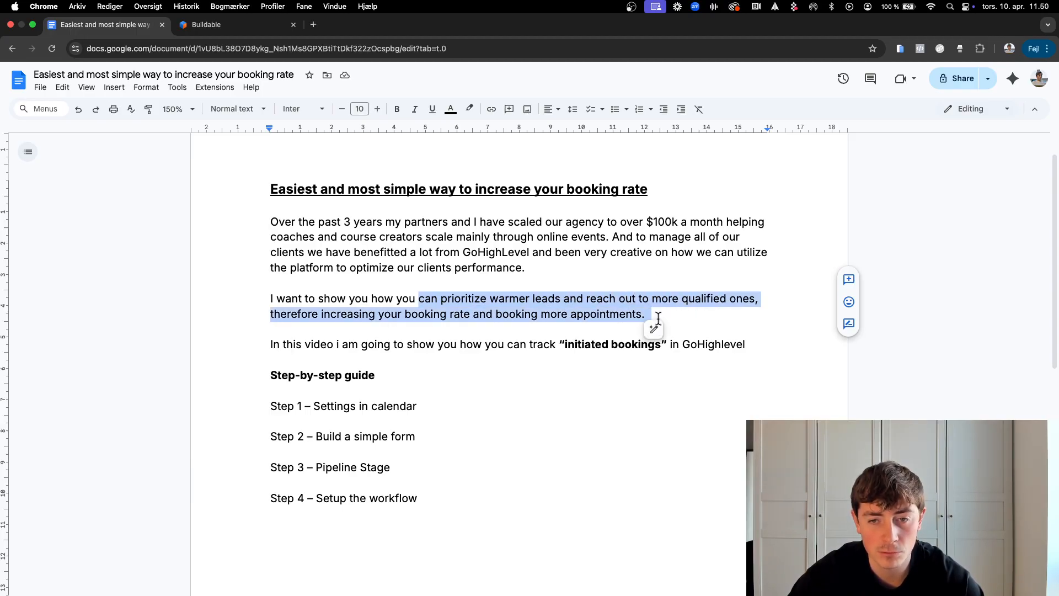
click(658, 318)
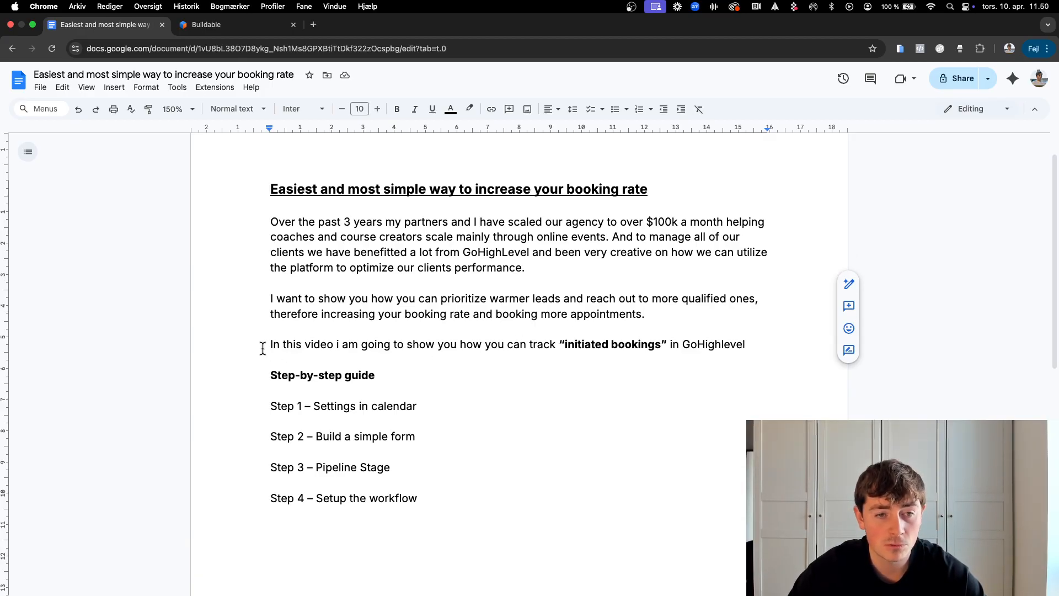
Step: Highlight the initiated-bookings sentence and guide headings, then bring up the Buildable dashboard
mouse_move(262, 348)
mouse_down()
mouse_move(489, 338)
mouse_move(565, 353)
mouse_move(752, 345)
mouse_up()
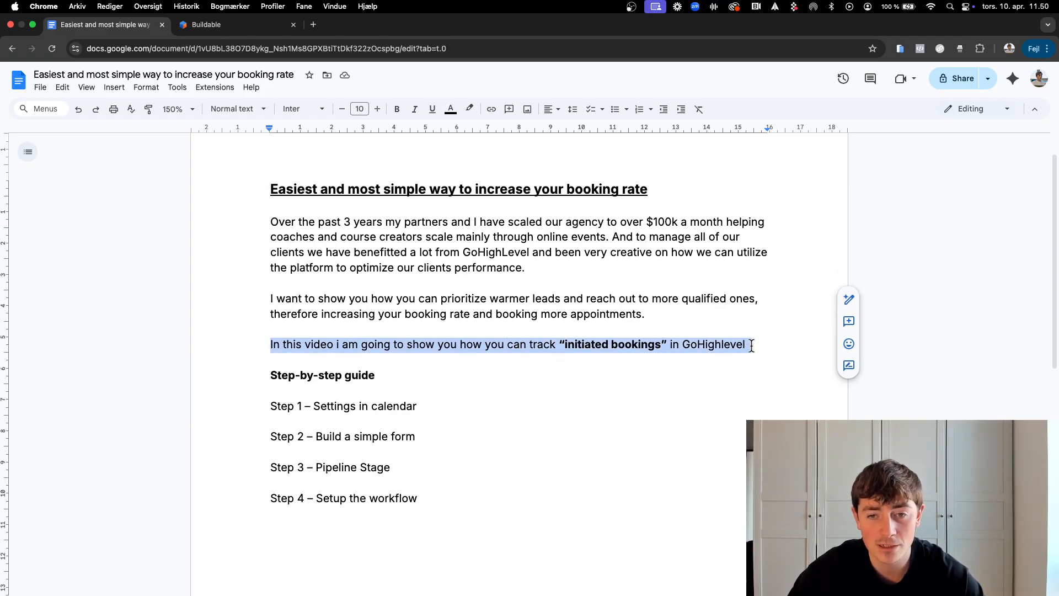
double_click(705, 346)
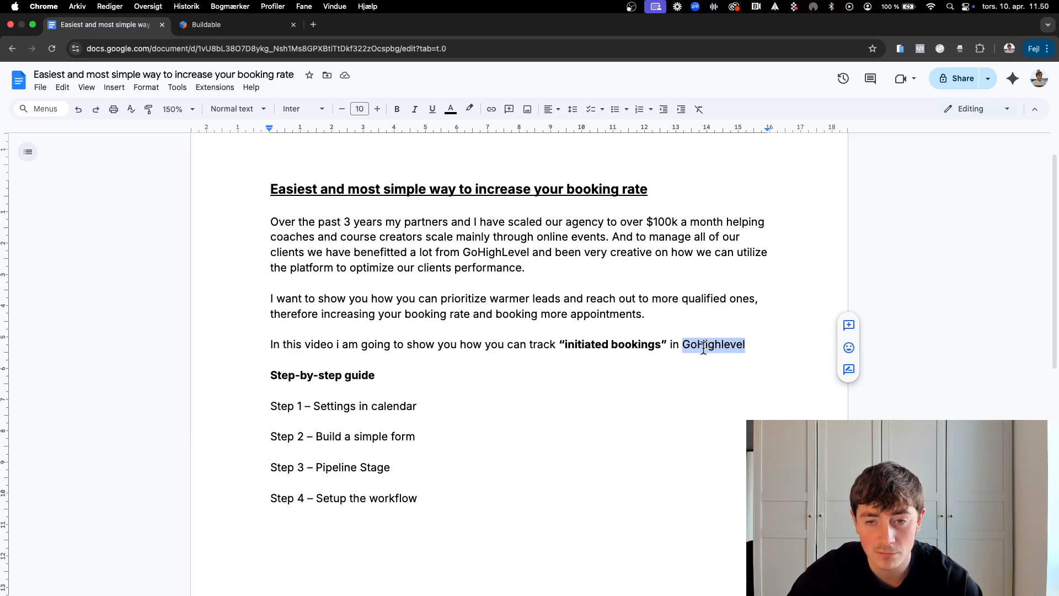
click(676, 345)
drag(660, 345, 563, 345)
click(560, 345)
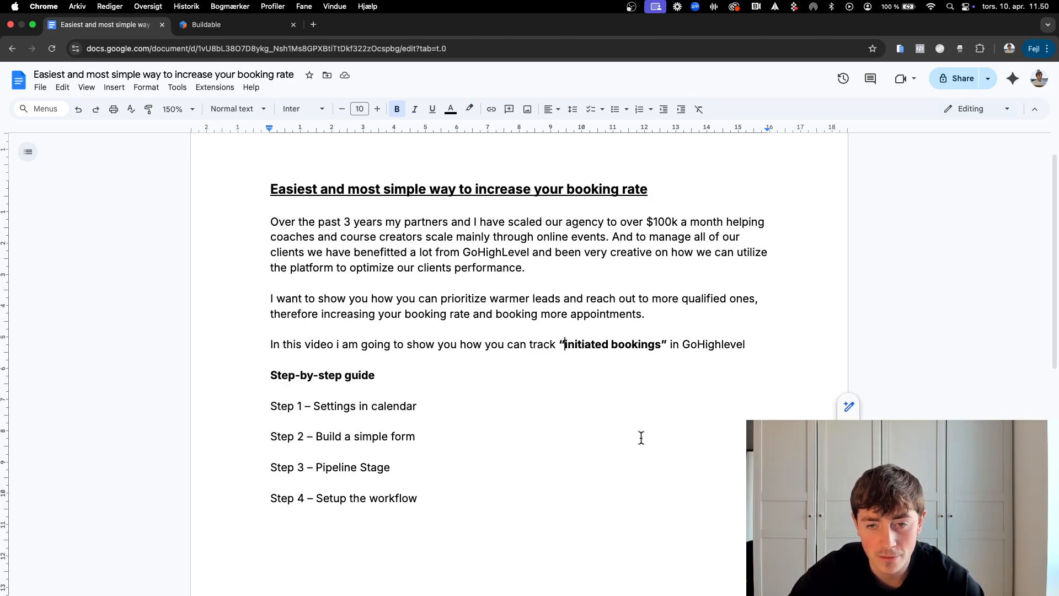
drag(374, 375, 267, 380)
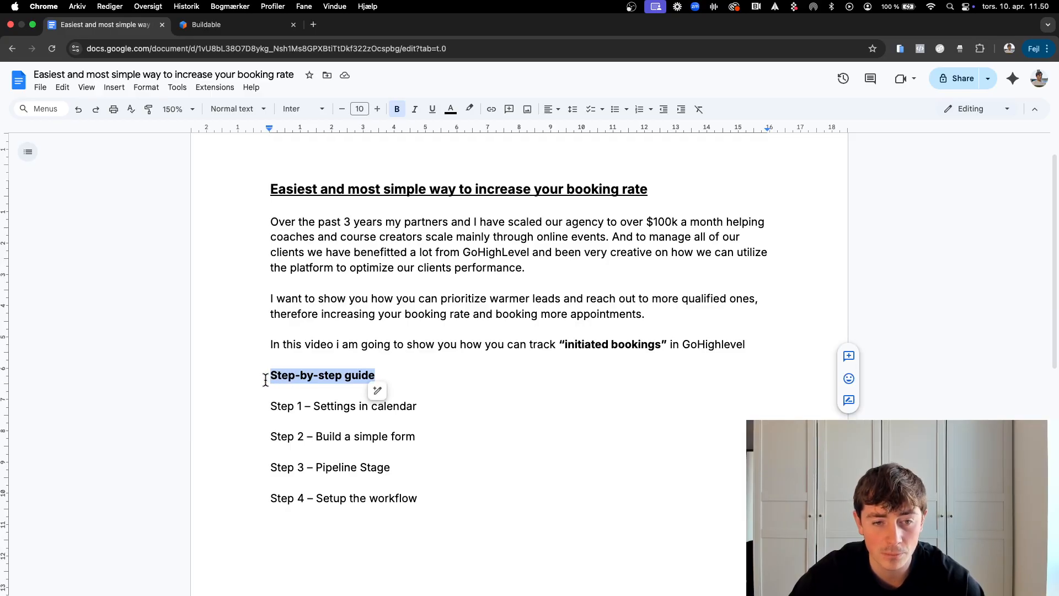
drag(267, 401, 491, 404)
click(466, 404)
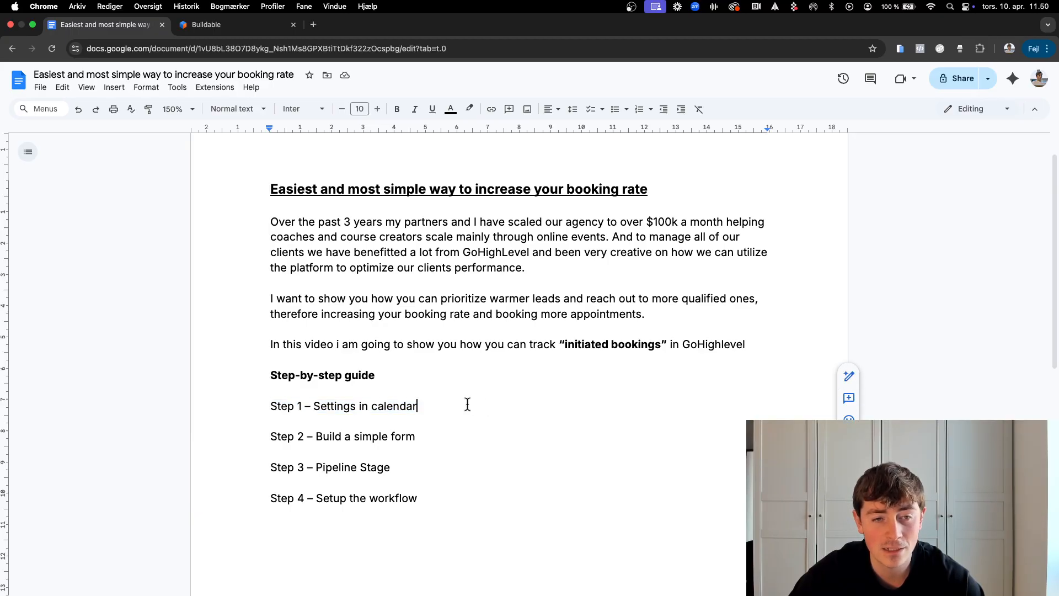
click(227, 27)
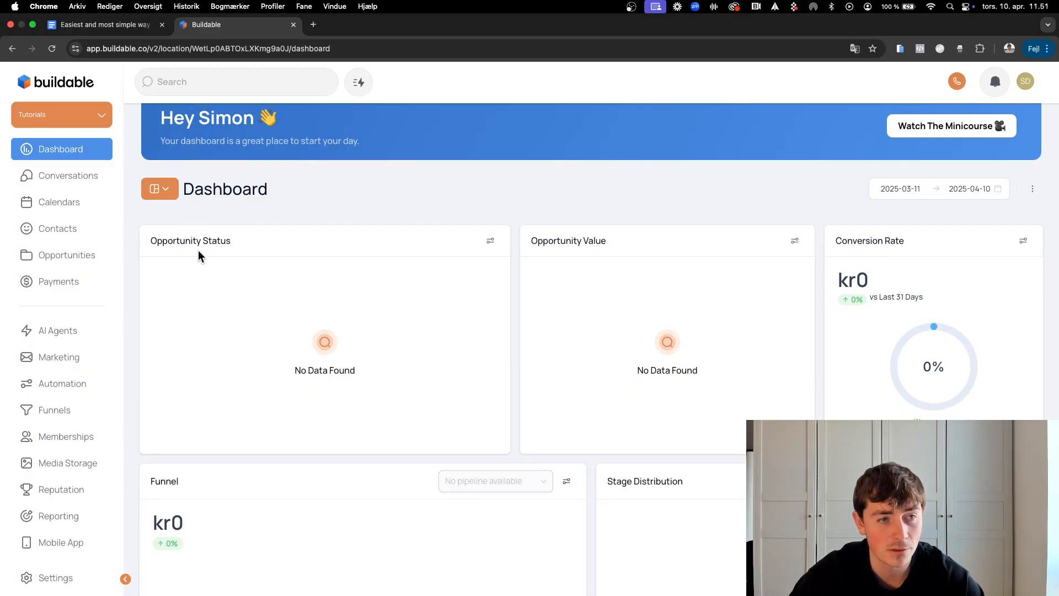
Step: Start a new Round Robin calendar named 'Test calendar' and assign a team member
click(62, 209)
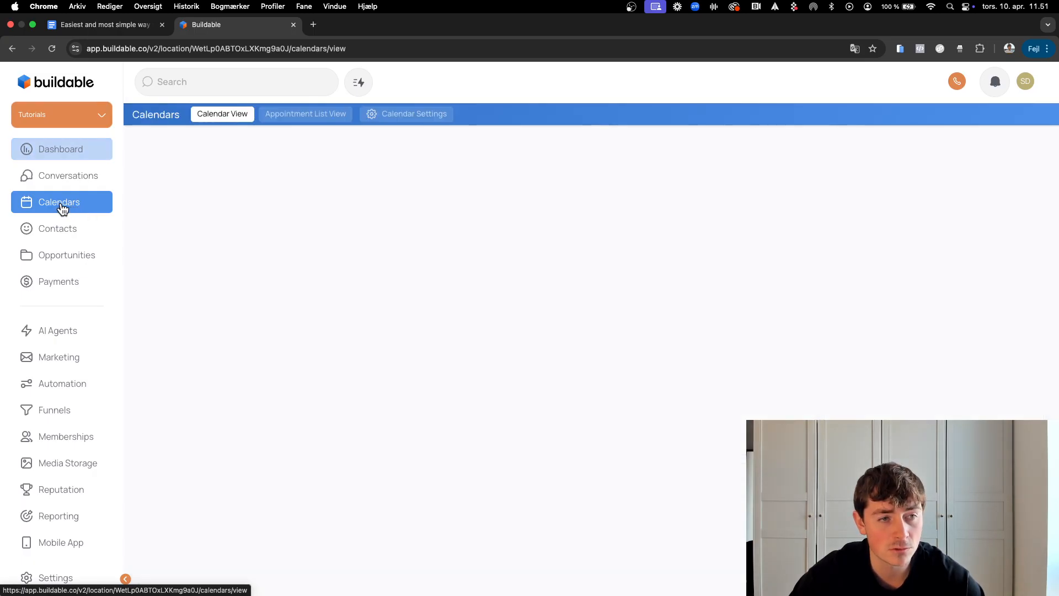
click(409, 116)
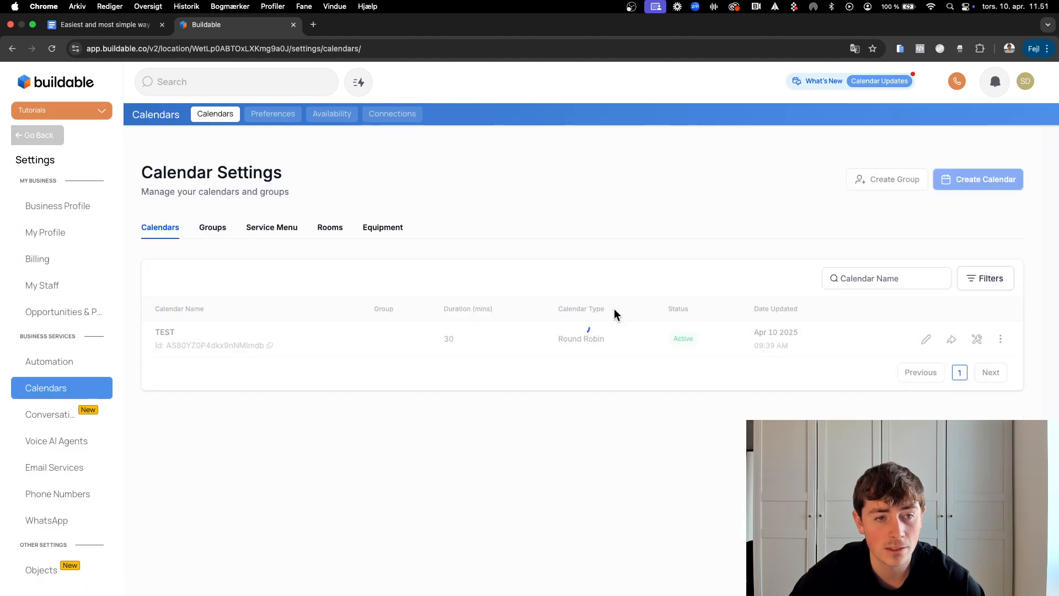
click(979, 181)
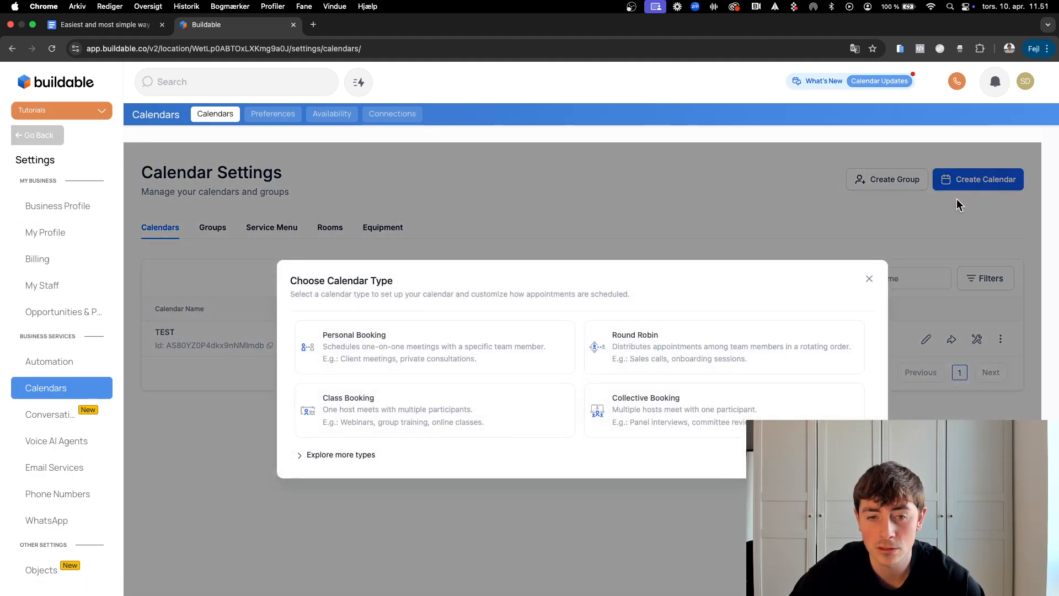
click(683, 352)
click(495, 208)
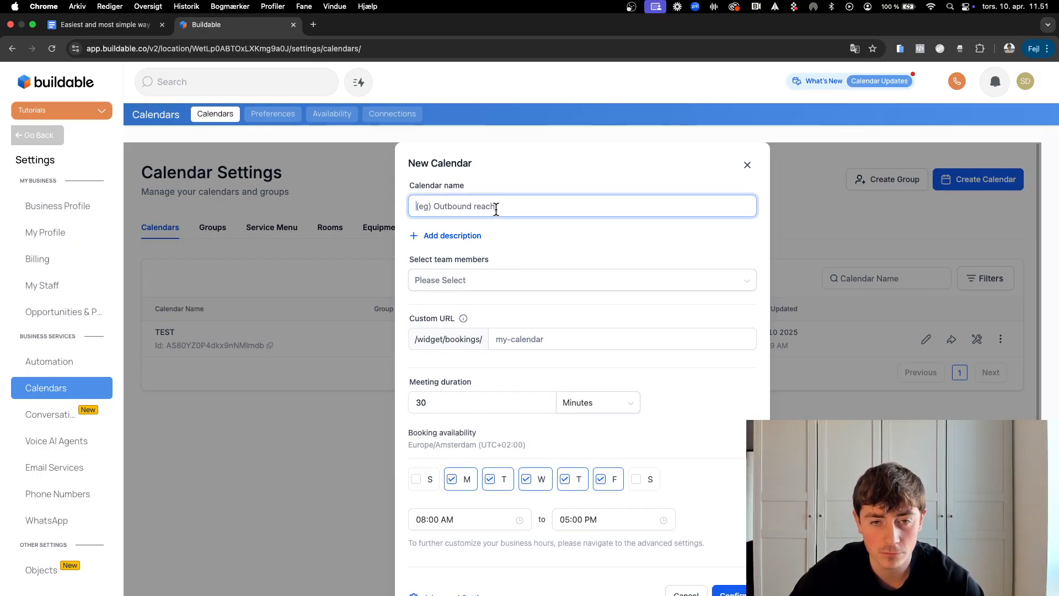
text(Test calendar)
click(500, 282)
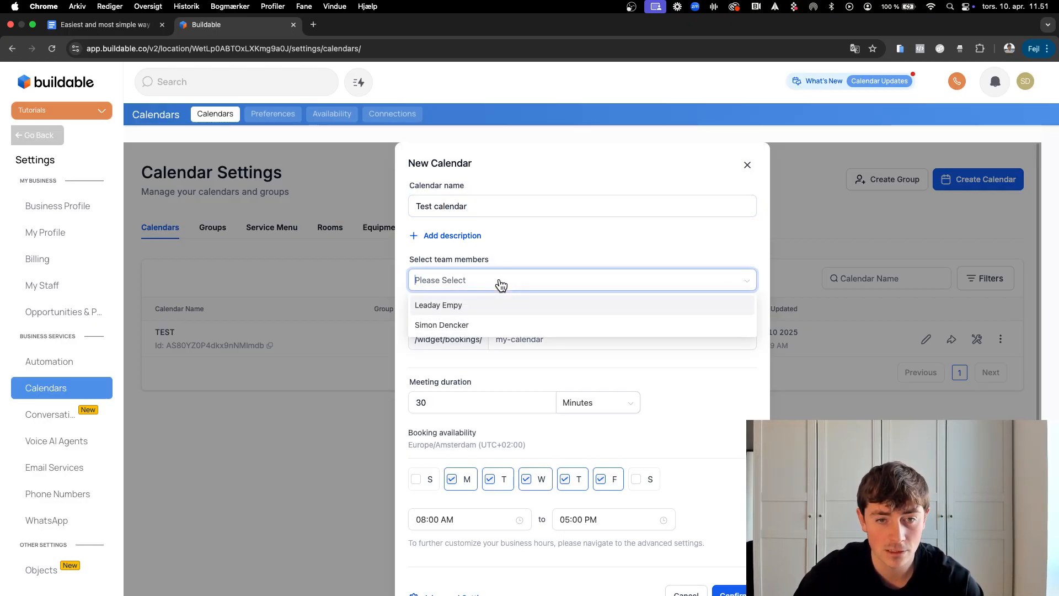
click(480, 325)
Step: Set the custom URL slug to test-calendar-1222222 and confirm creating the calendar
click(559, 340)
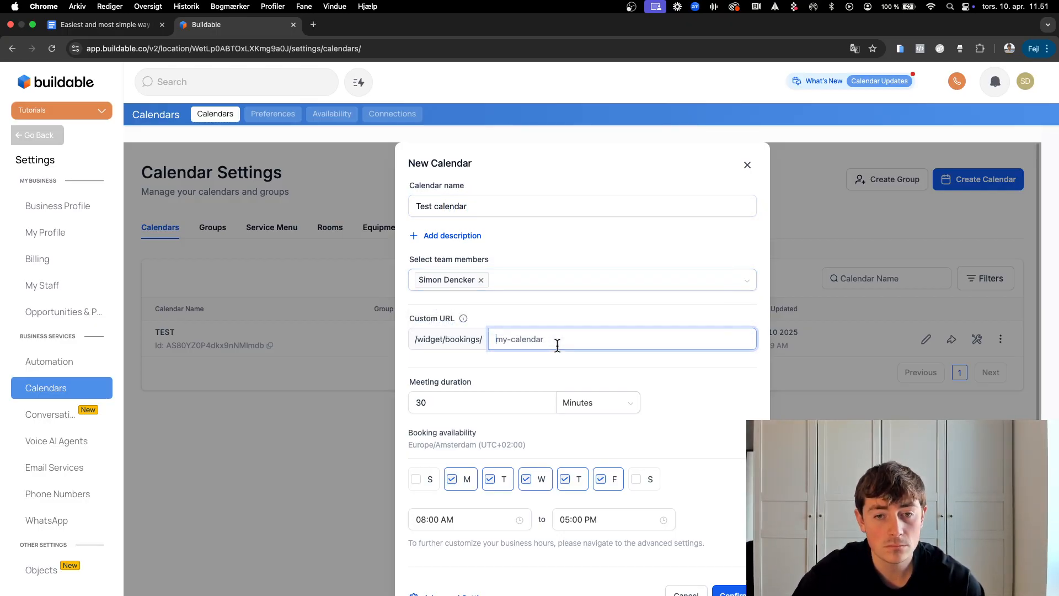
triple_click(455, 209)
key(super+c)
click(502, 333)
key(super+v)
click(513, 339)
key(BackSpace)
text(-calendar-1222222)
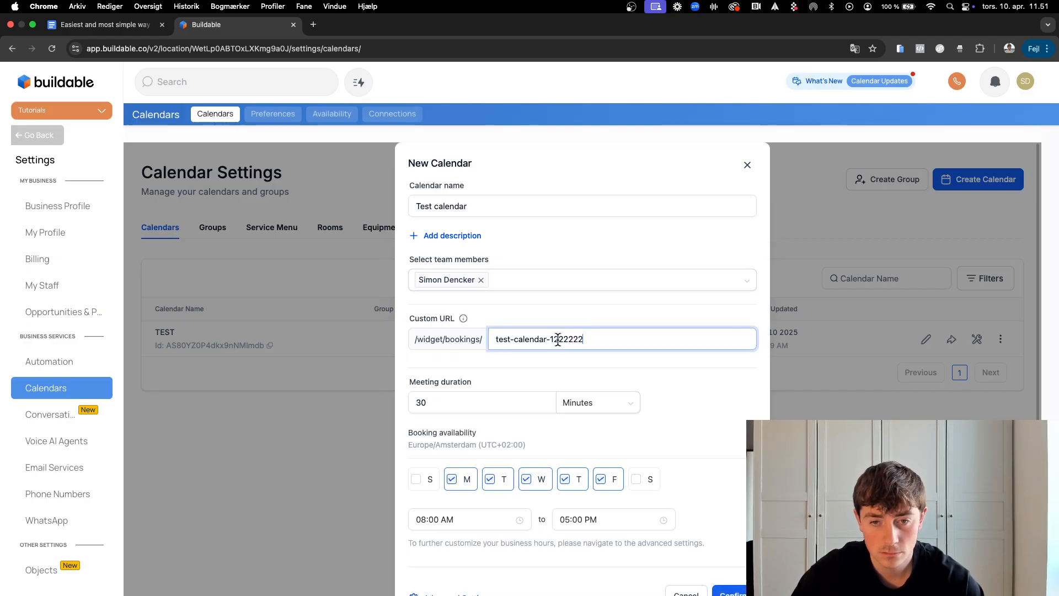
scroll(558, 360, down, 2)
click(728, 568)
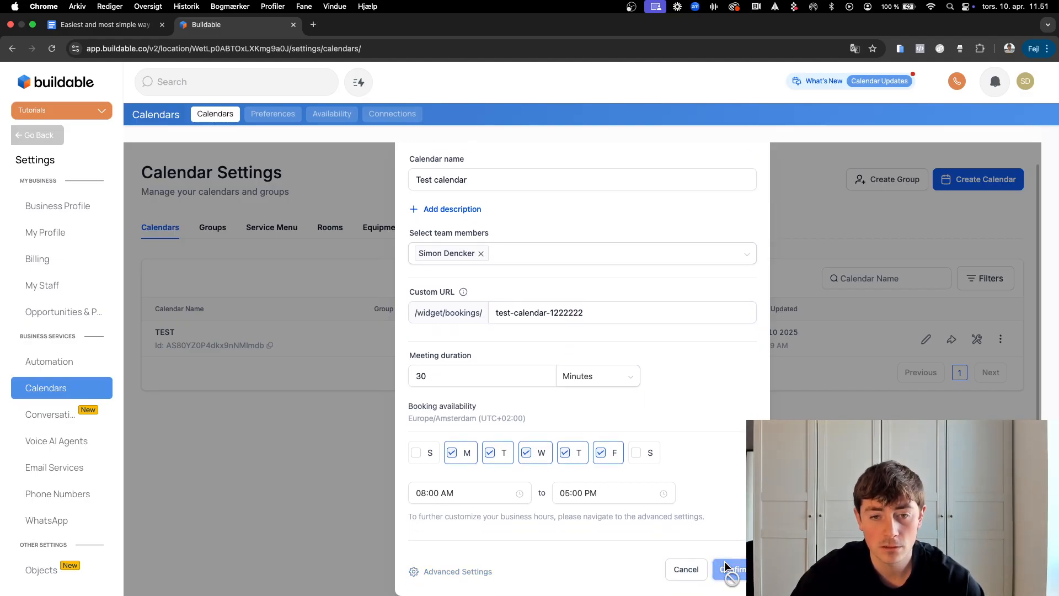
click(578, 471)
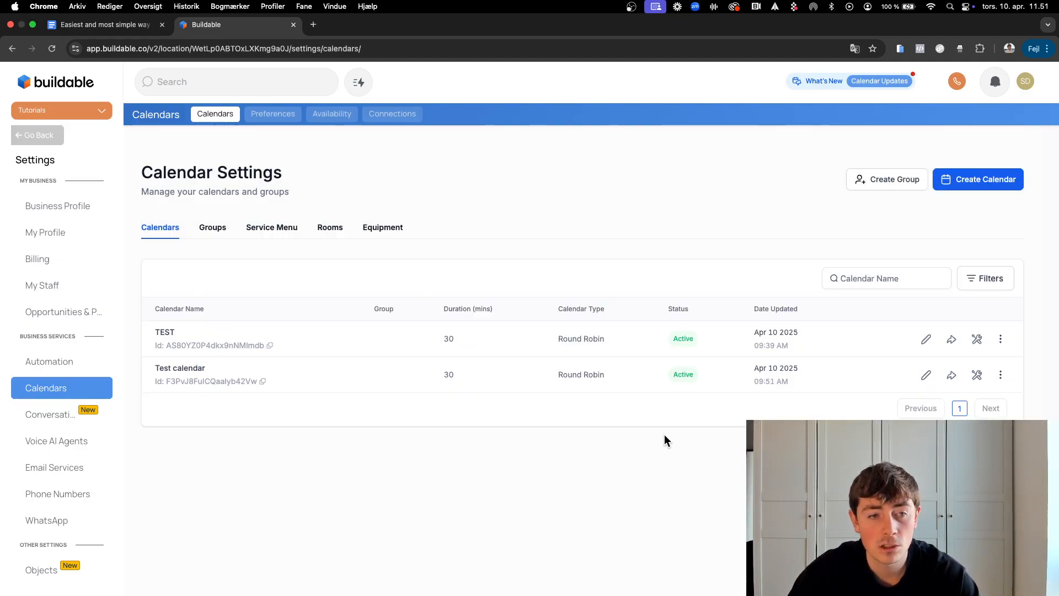
Step: In Test calendar's forms settings, move the Form step above Date & Time Selector
click(927, 378)
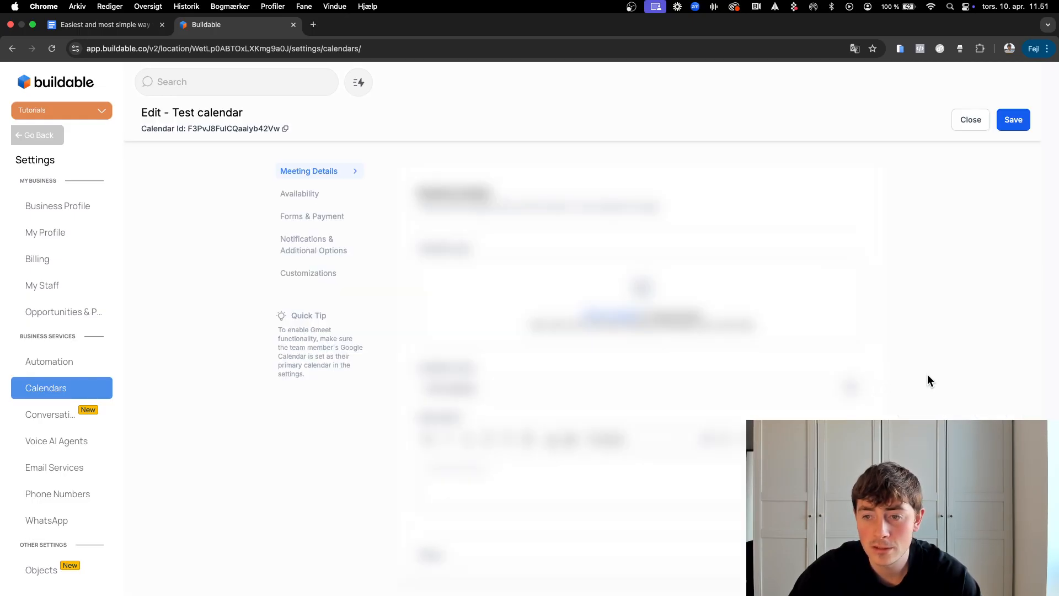
click(305, 221)
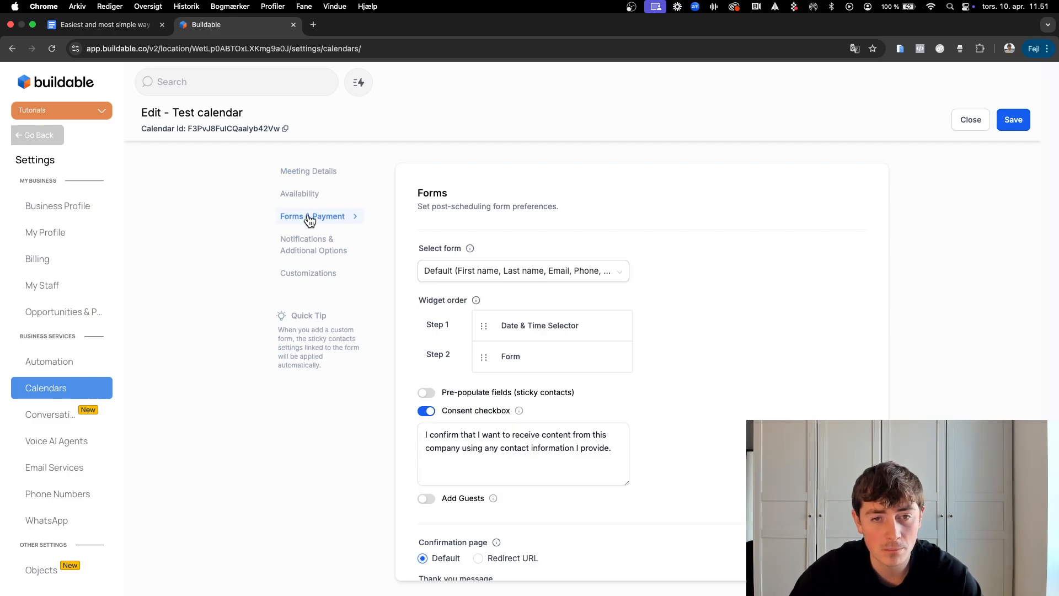
drag(415, 301, 445, 300)
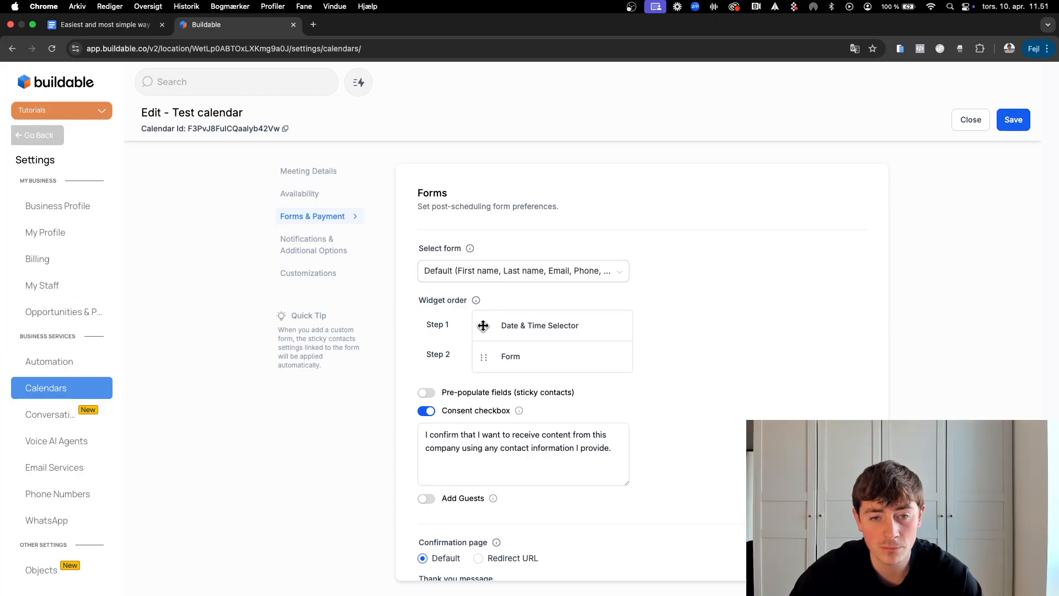
drag(421, 323, 524, 360)
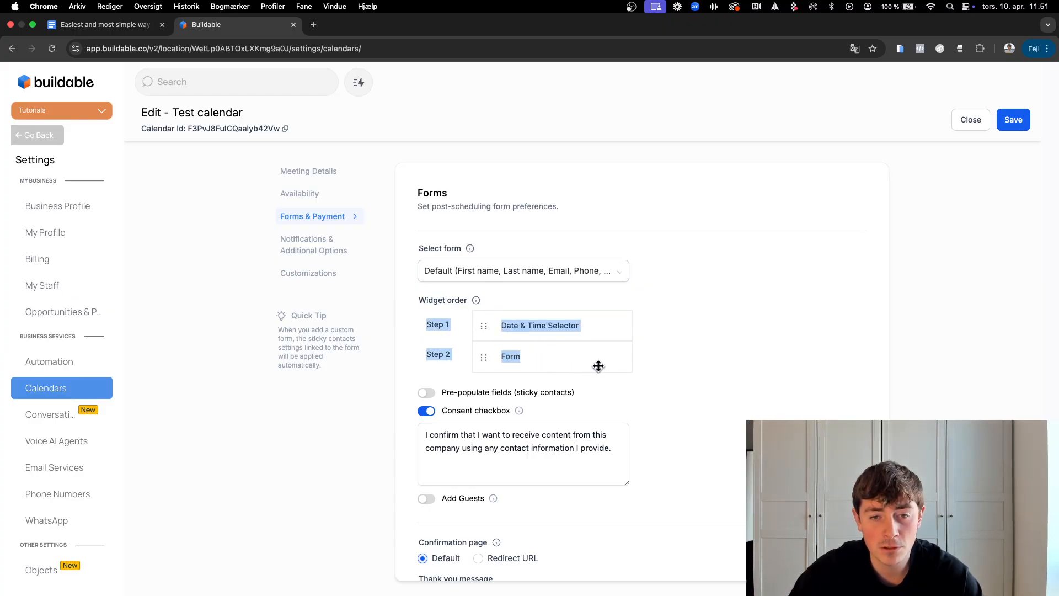
click(652, 347)
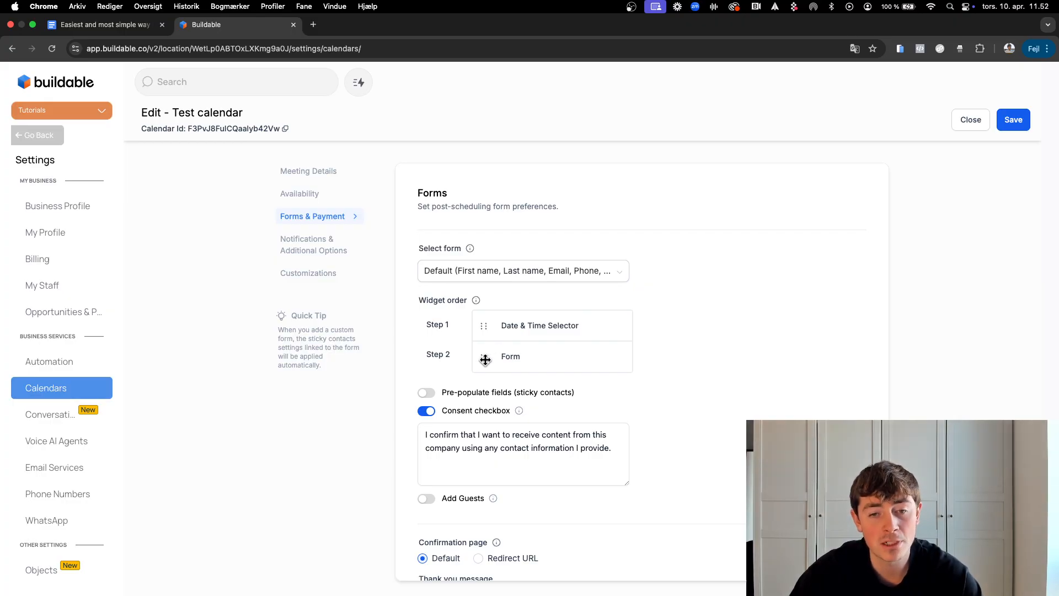
drag(485, 358, 484, 325)
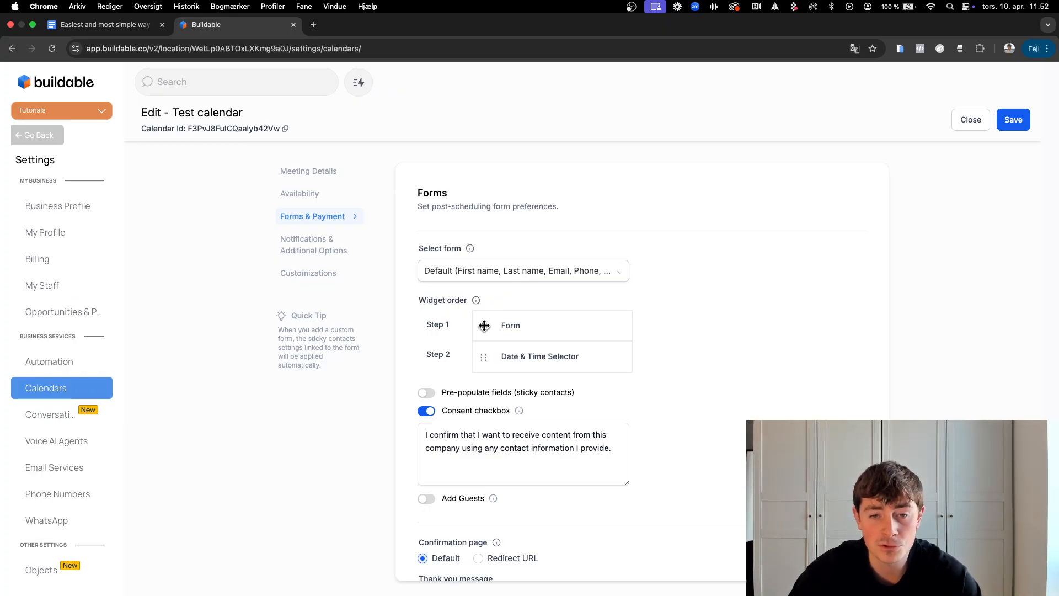
drag(660, 366, 499, 327)
click(666, 327)
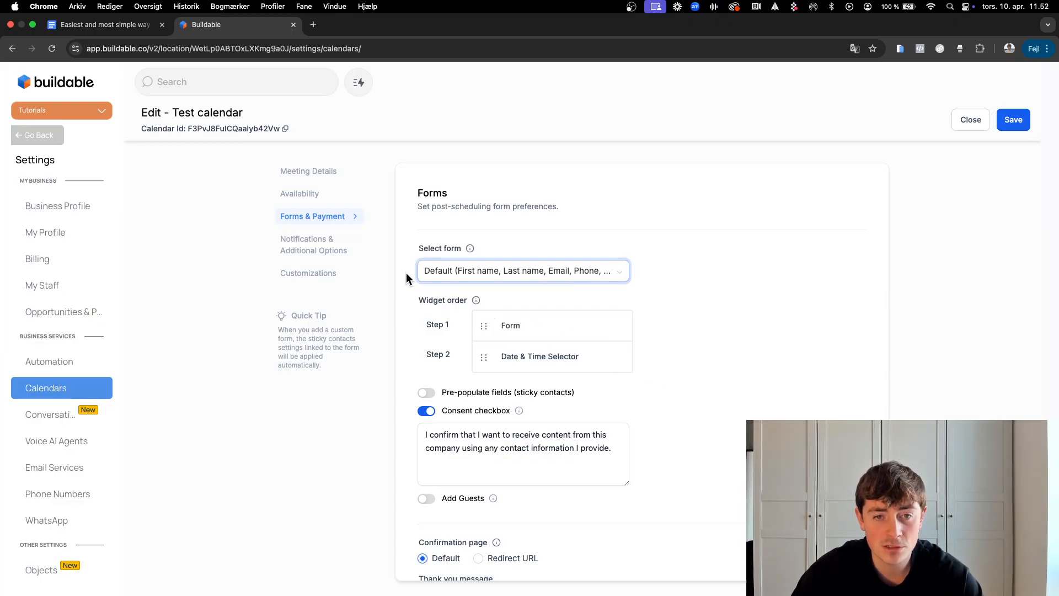
Step: Keep the default booking form, save the new widget order, and close the editor
click(601, 272)
click(670, 282)
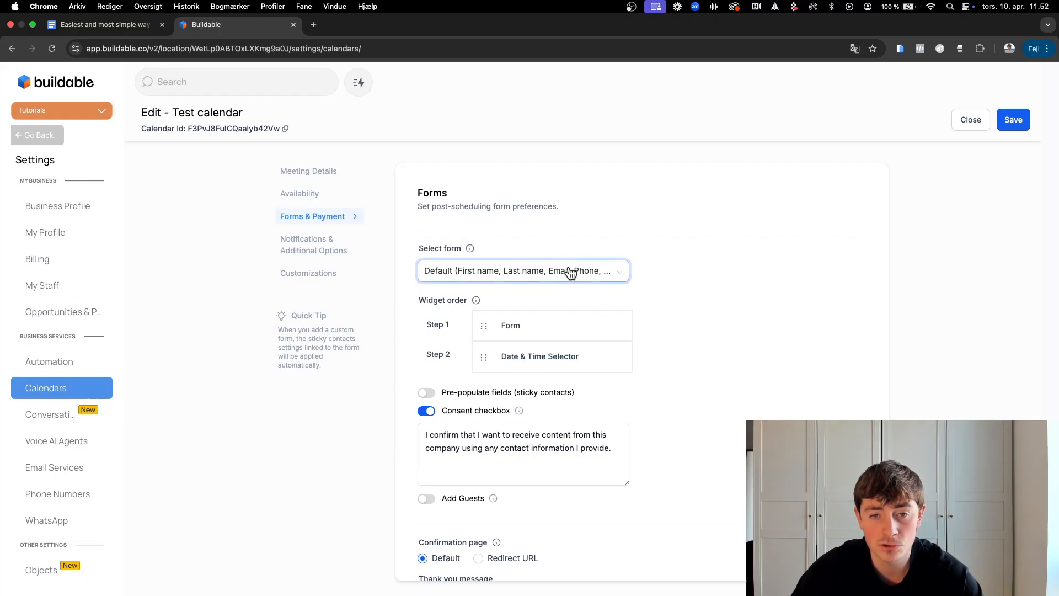
click(1014, 120)
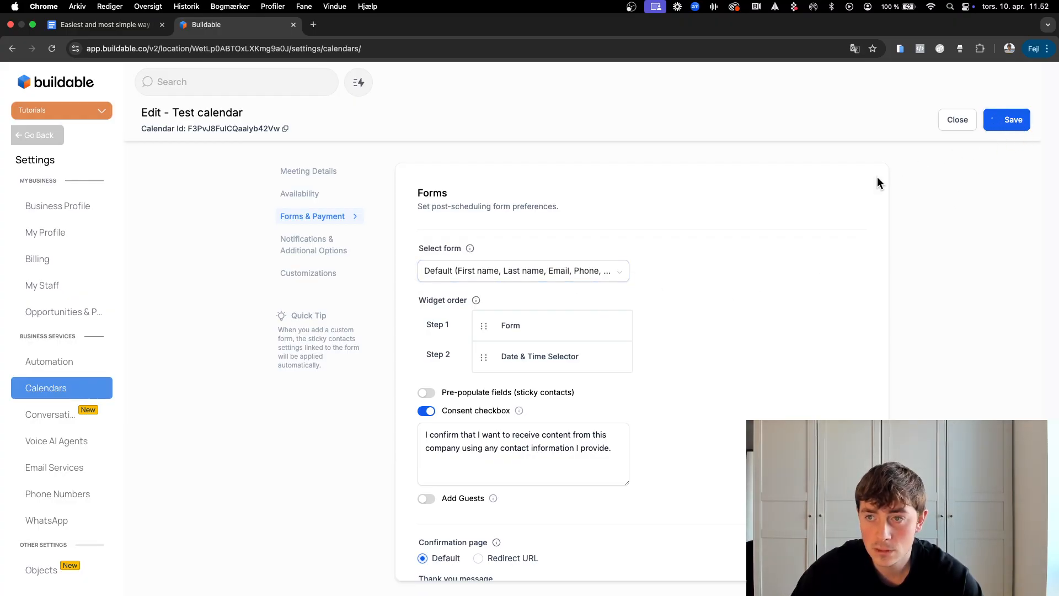
click(958, 122)
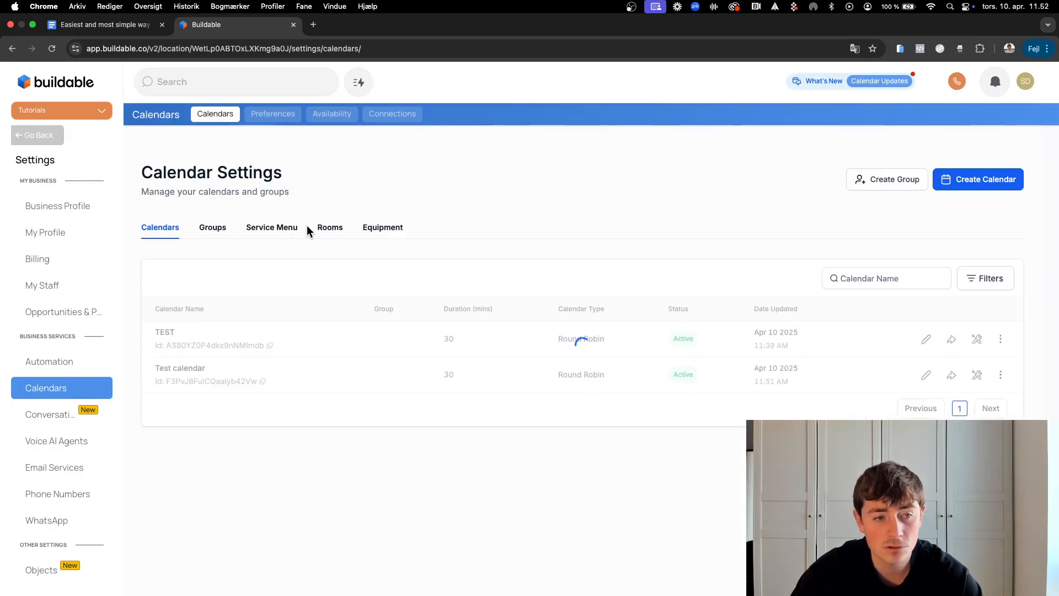
Step: Start a new form and delete its consent checkbox, submit button and Privacy Policy text
click(44, 135)
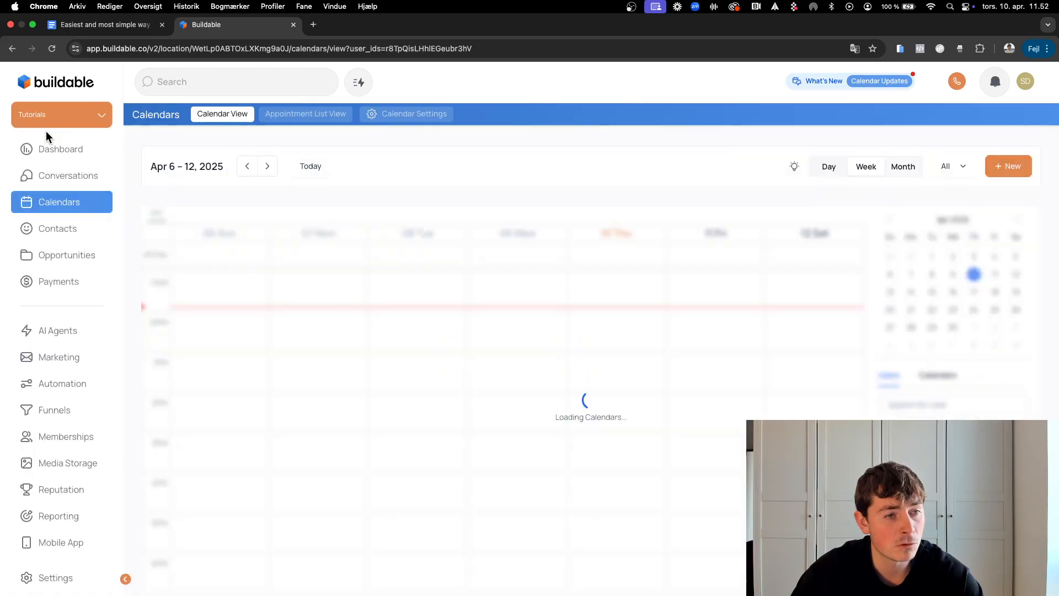
click(60, 418)
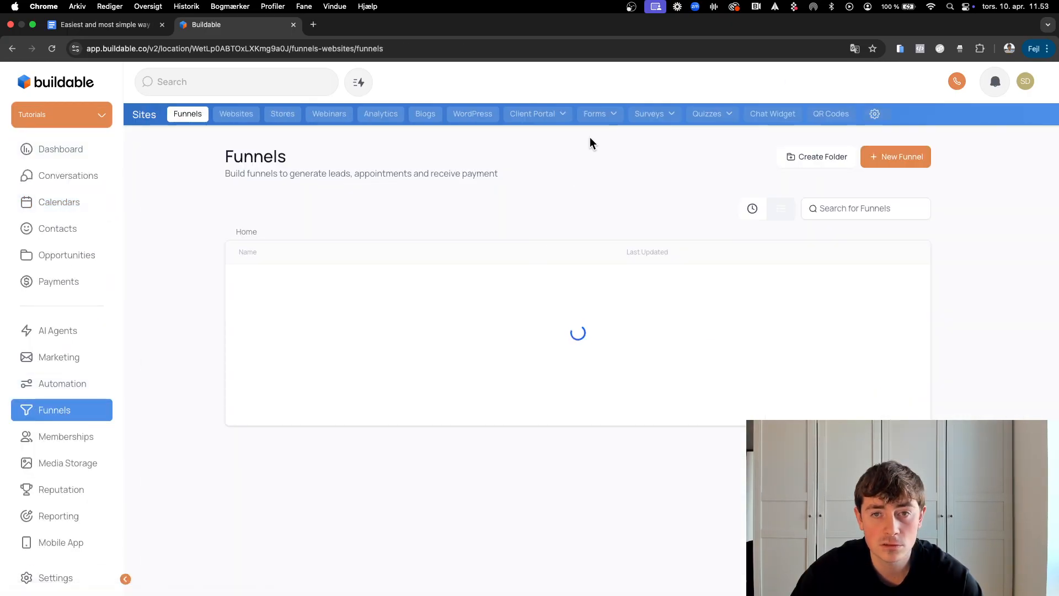
click(594, 116)
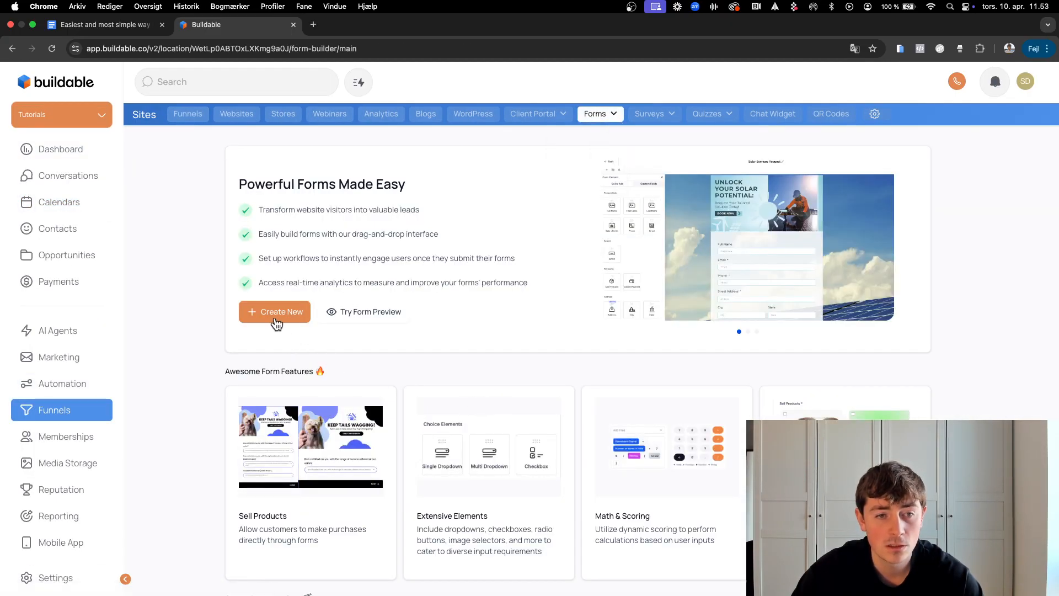
click(275, 316)
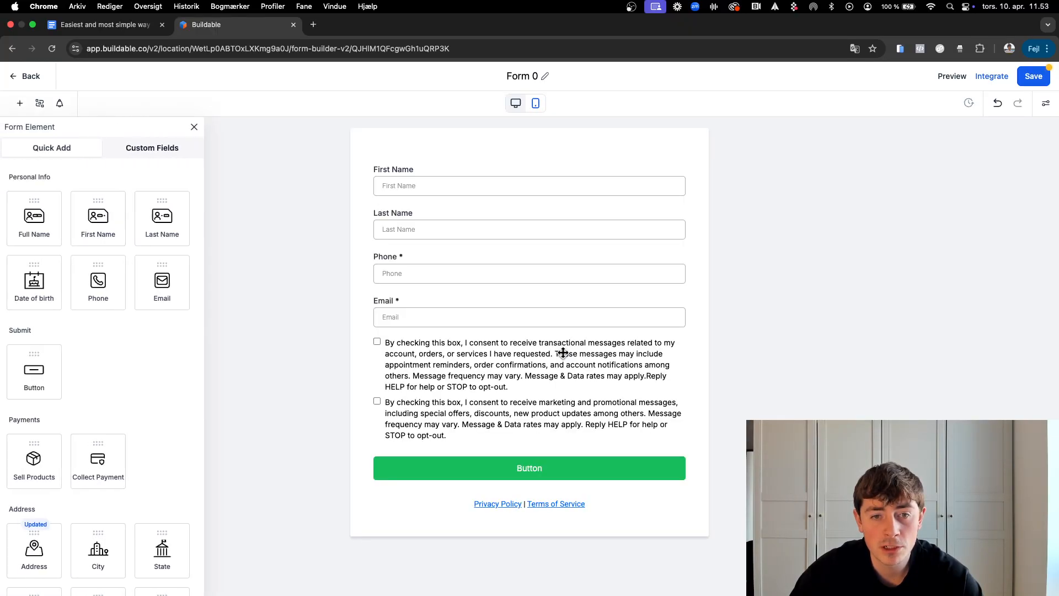
click(536, 374)
click(685, 338)
click(666, 353)
click(685, 337)
click(634, 343)
click(685, 337)
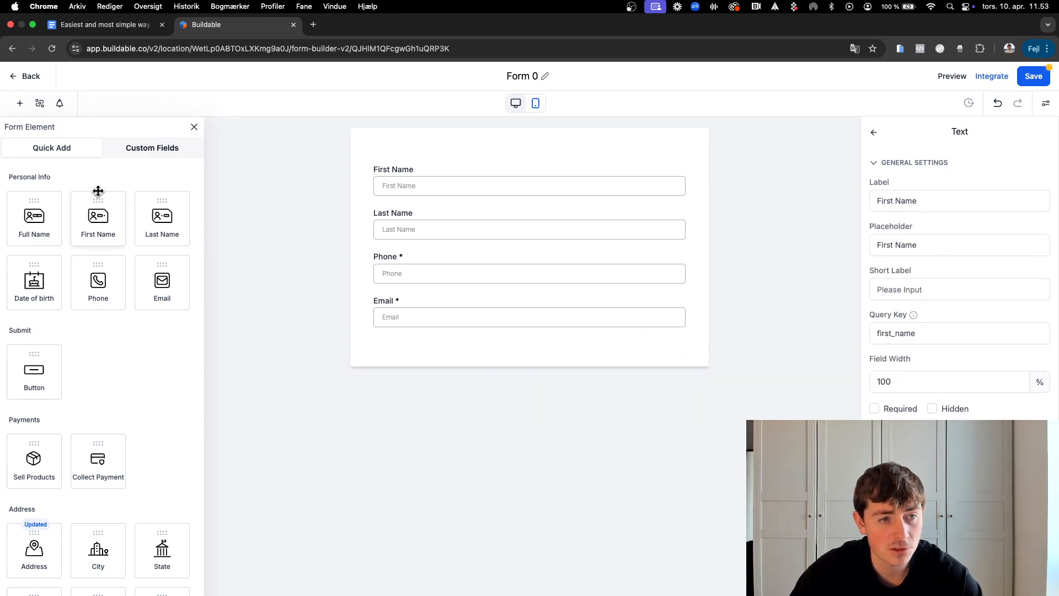
Step: Add a Full Name field and remove the First Name and Last Name fields
drag(23, 215, 429, 172)
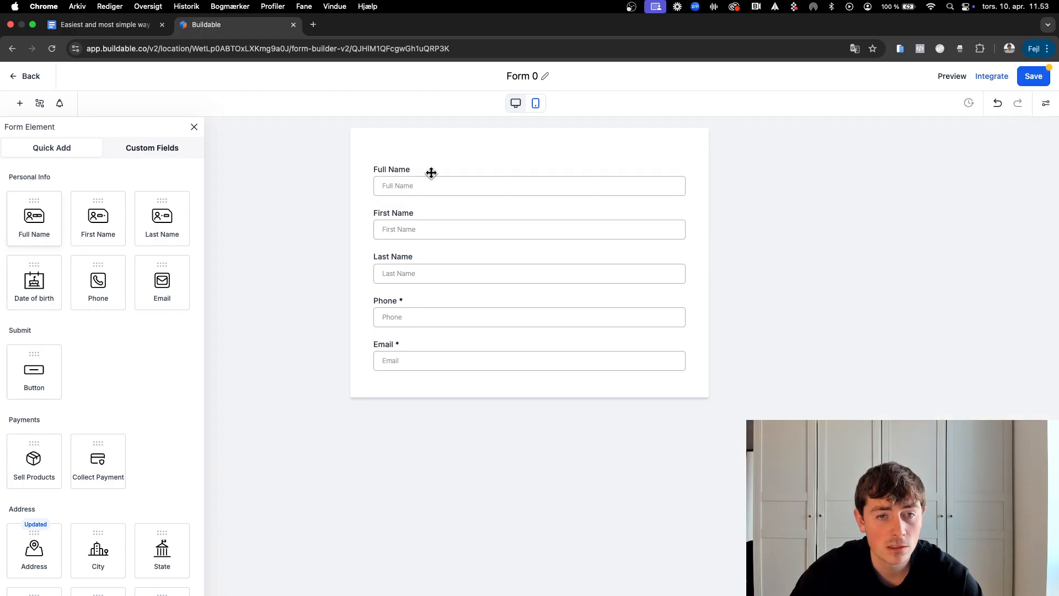
click(662, 221)
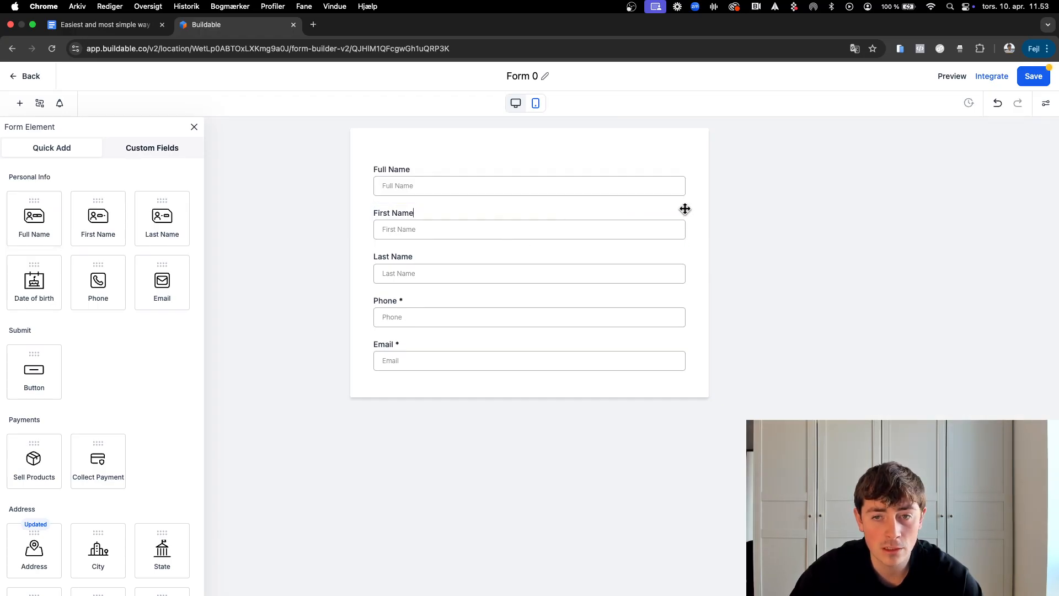
click(686, 206)
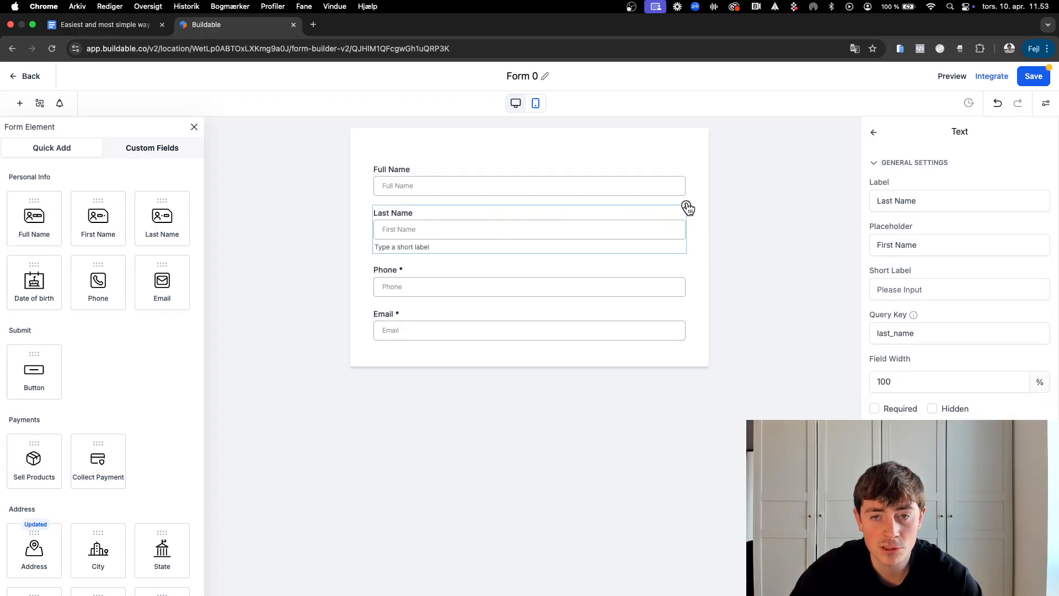
click(686, 205)
click(458, 326)
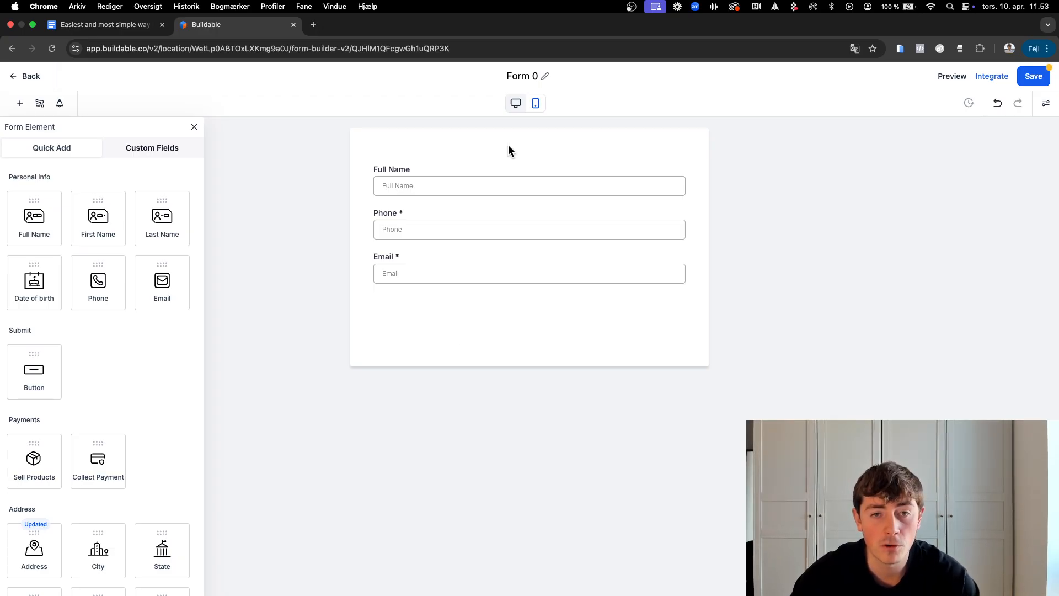
Step: Rename the form to 'Calendar Form', save it, and leave the editor
click(524, 75)
text(Ca)
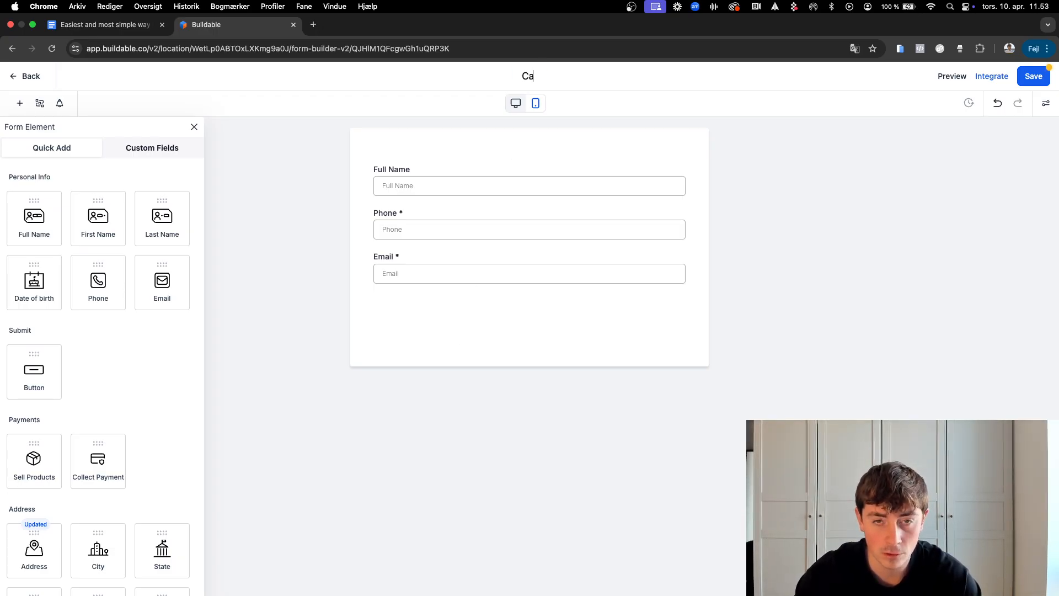
text(lendar)
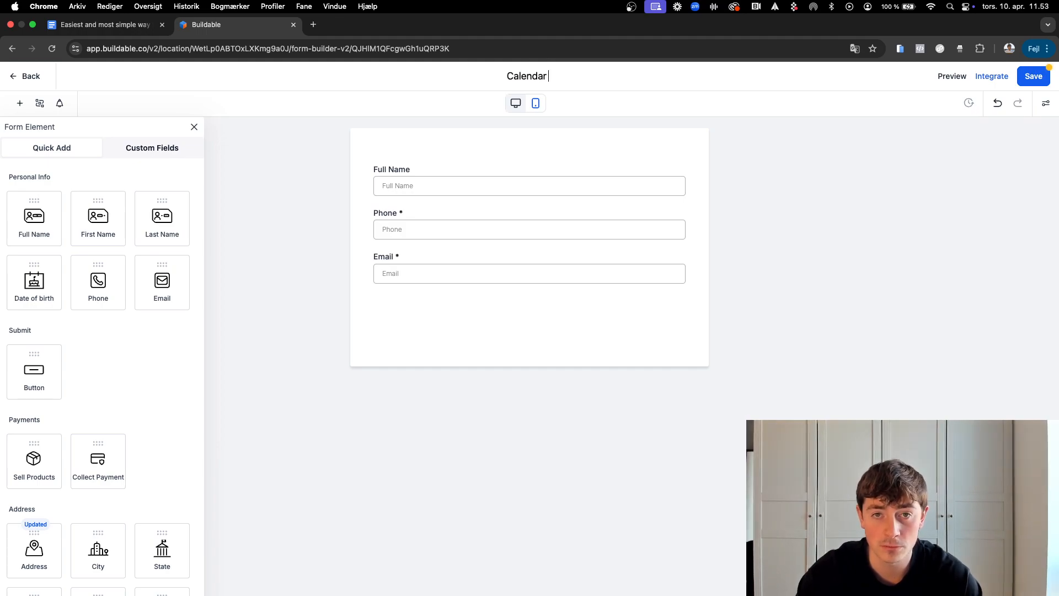
text( Form)
click(696, 102)
click(1038, 77)
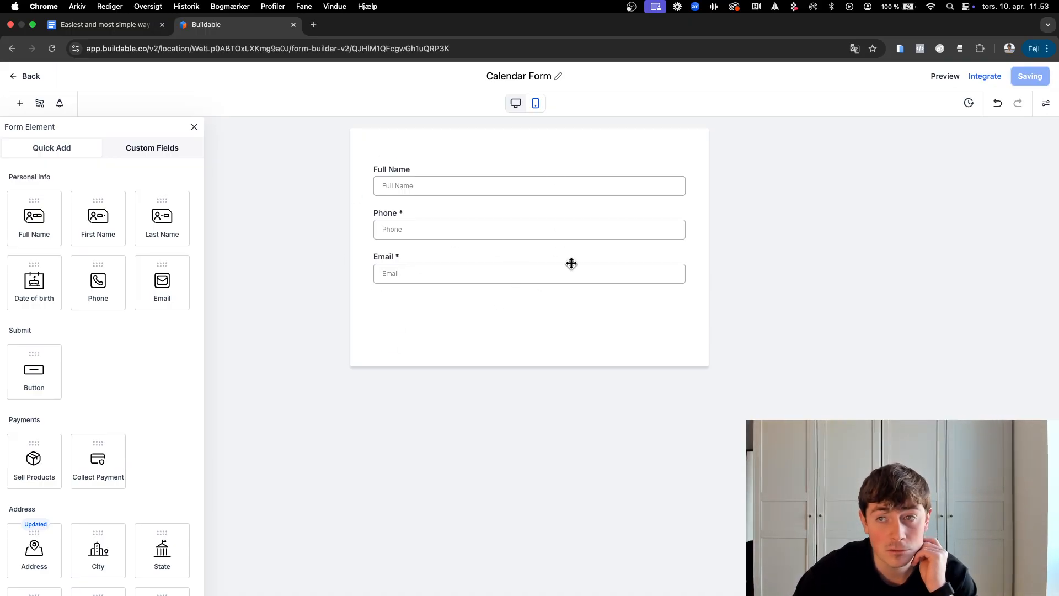
click(30, 80)
Step: Select 'Calendar Form' as Test calendar's booking form, save, and close the editor
click(102, 203)
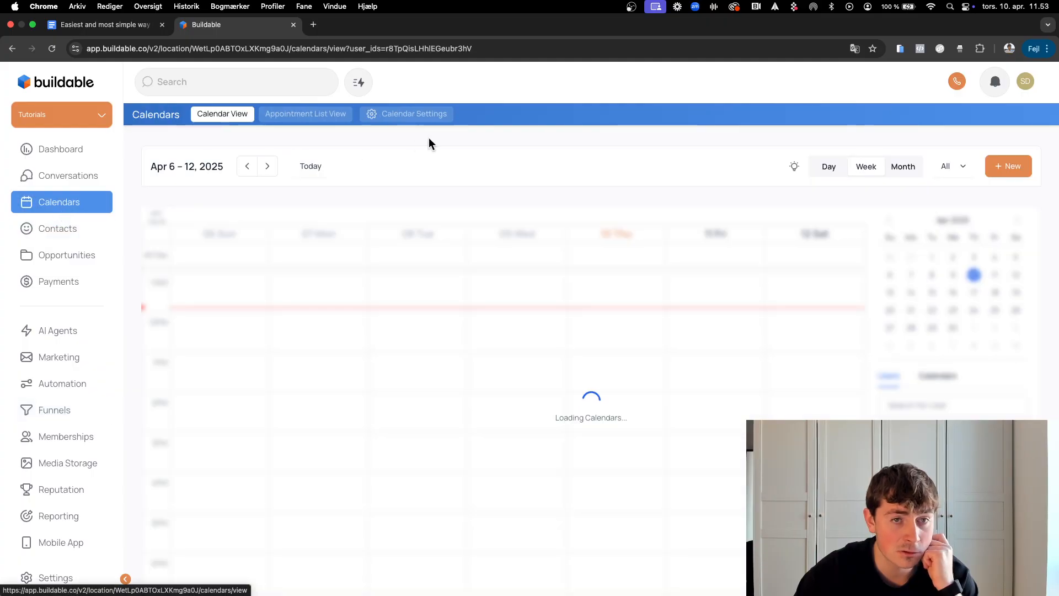
click(395, 114)
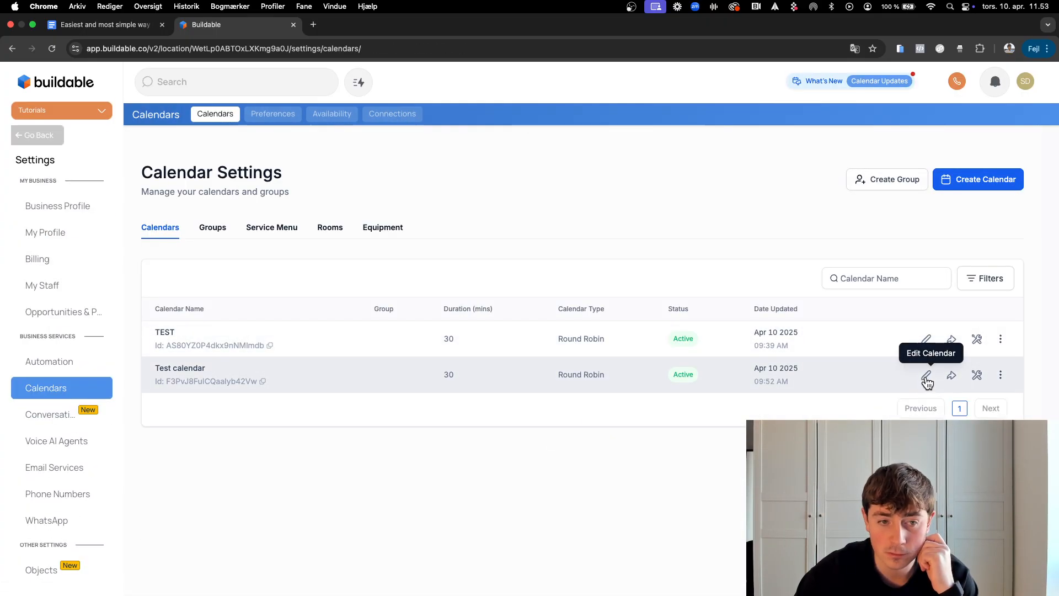
click(926, 379)
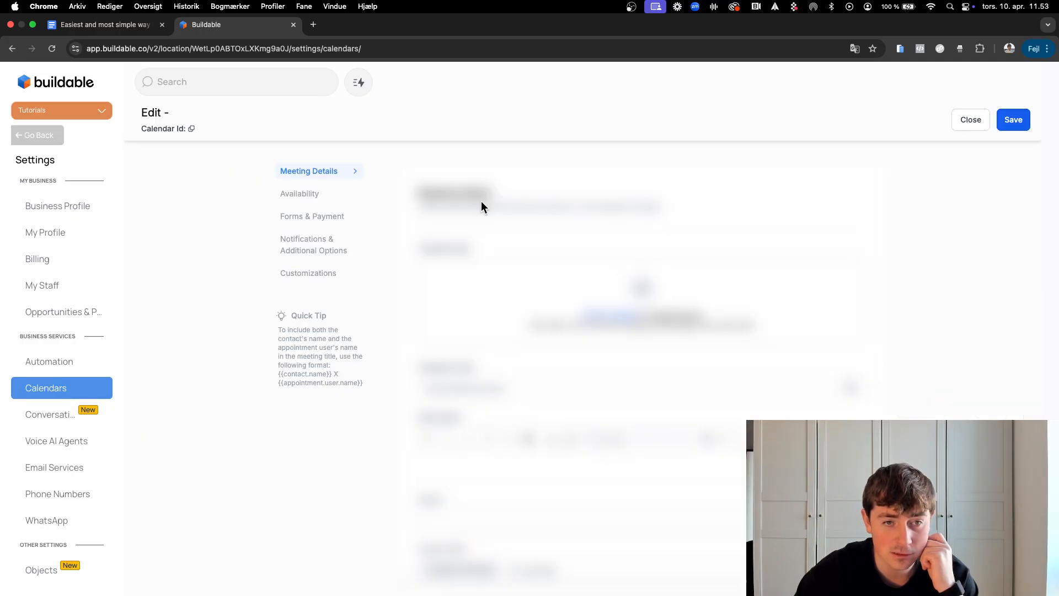
click(318, 221)
click(495, 272)
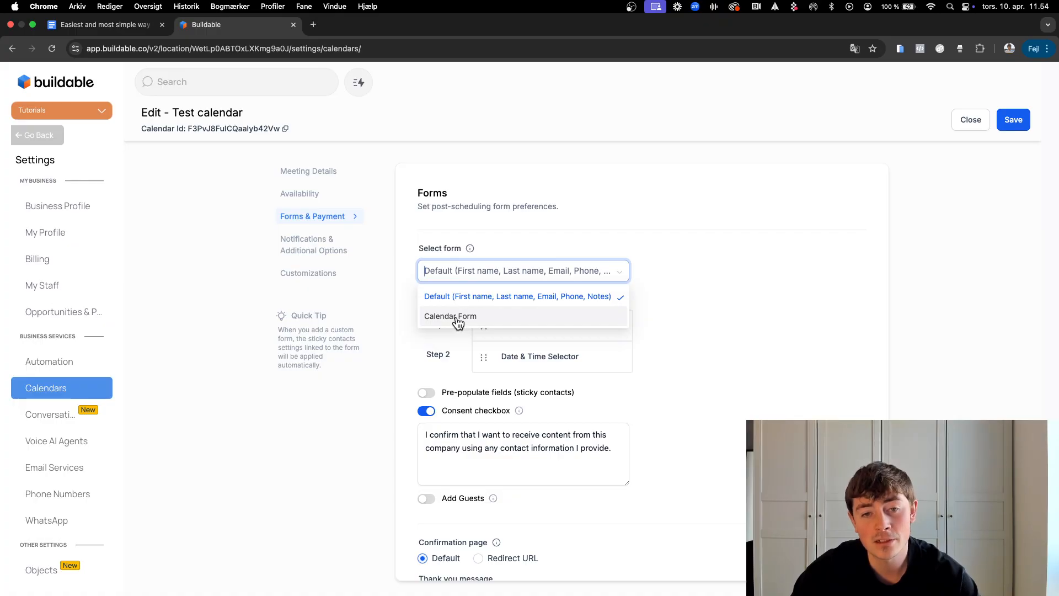
click(457, 318)
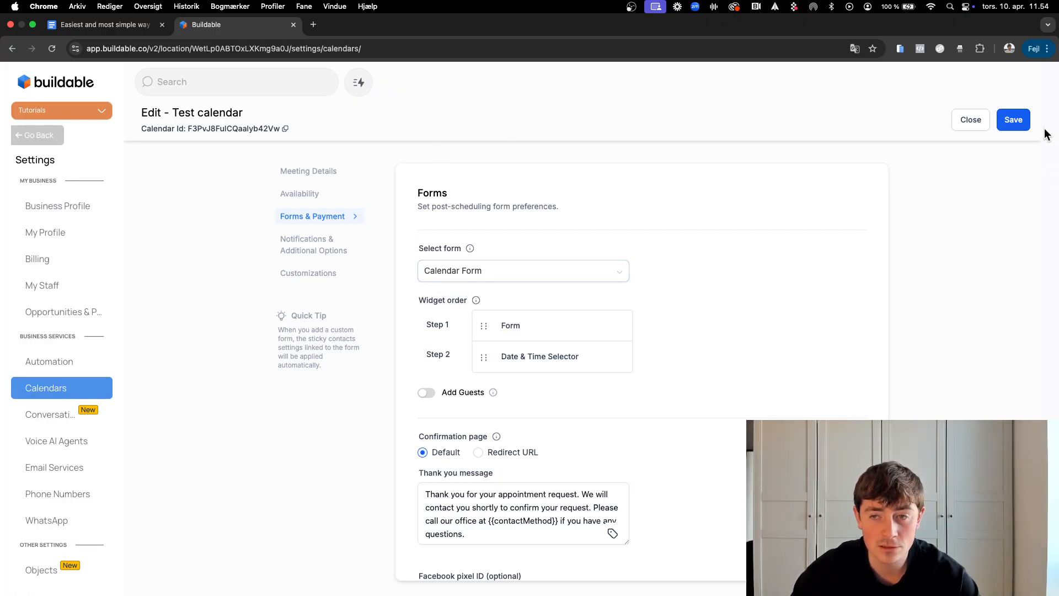
click(1013, 125)
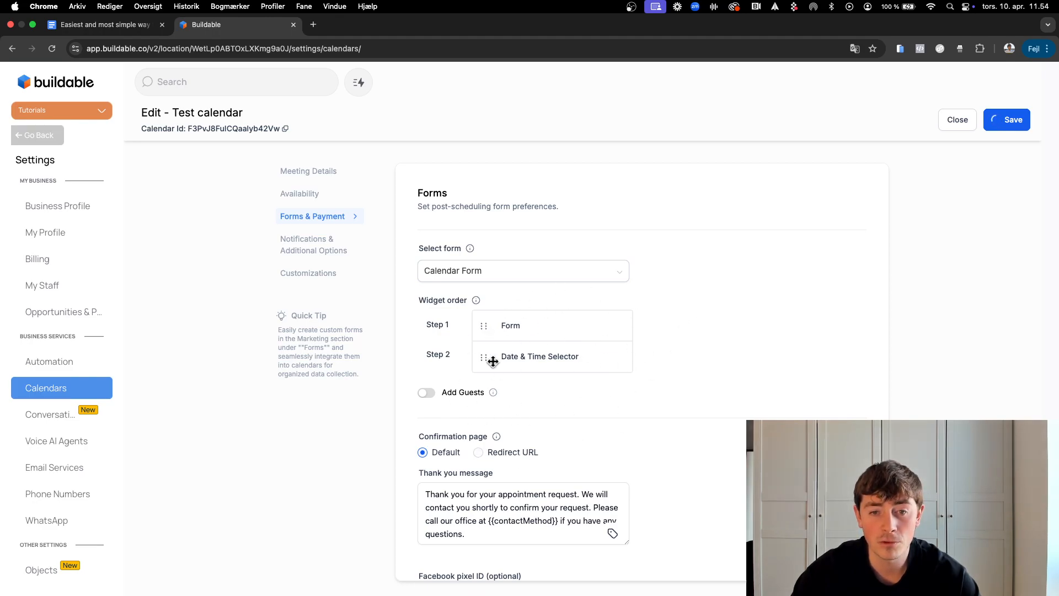
click(971, 127)
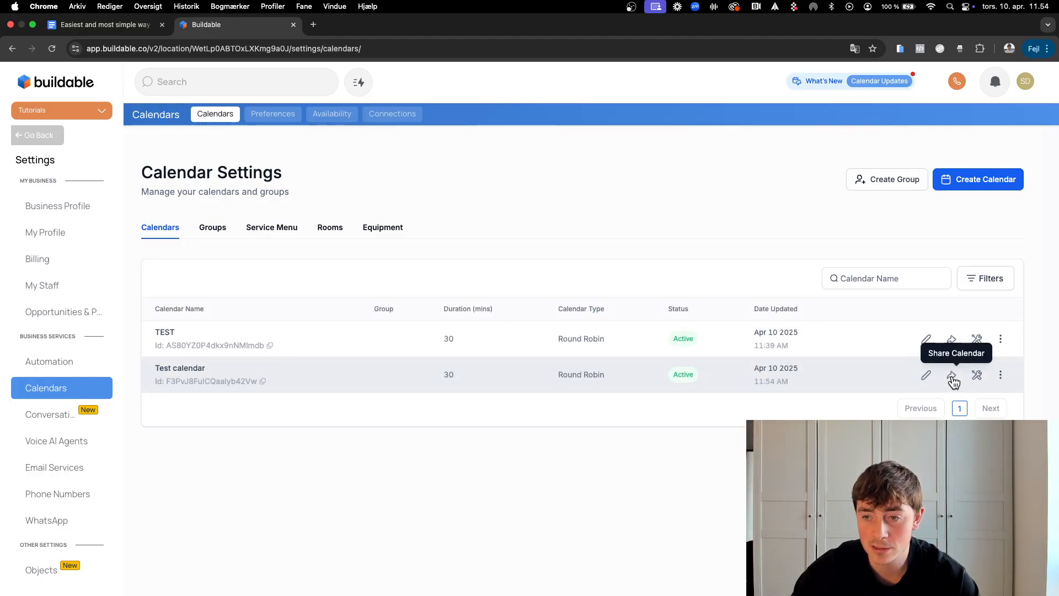
Step: Copy Test calendar's permanent booking link and load it in a new browser tab
click(953, 379)
click(718, 449)
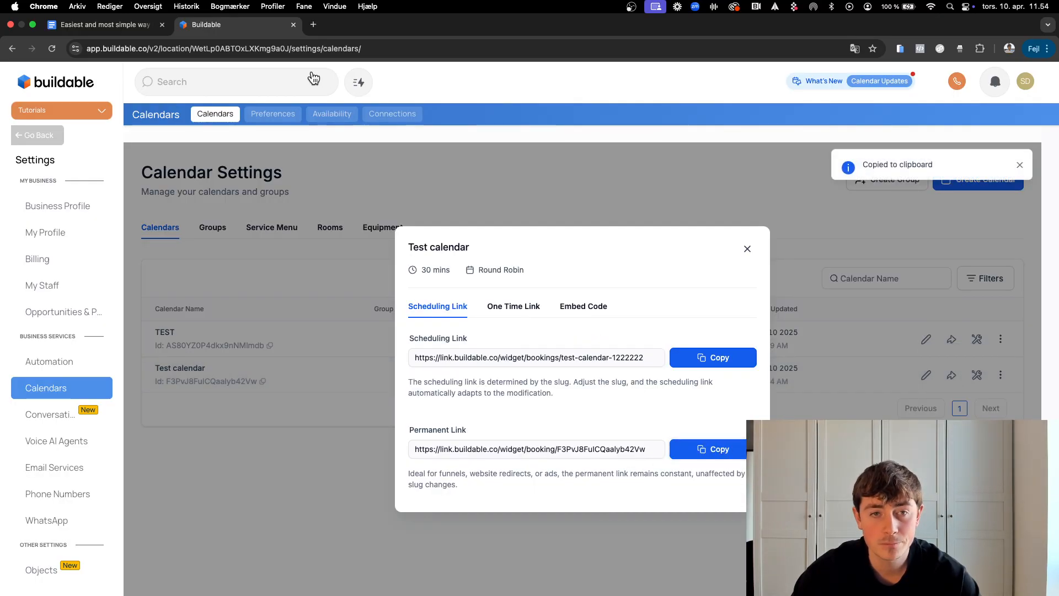
click(314, 26)
key(cmd+v)
key(Return)
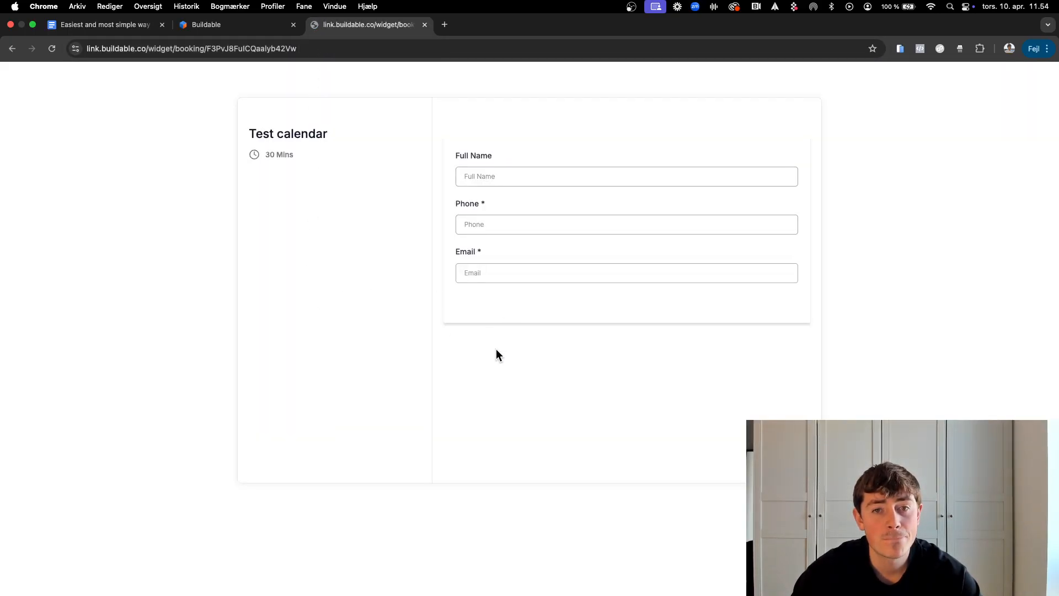
Step: Autofill the contact's name, phone and e-mail on the booking page, then return to Buildable
click(496, 176)
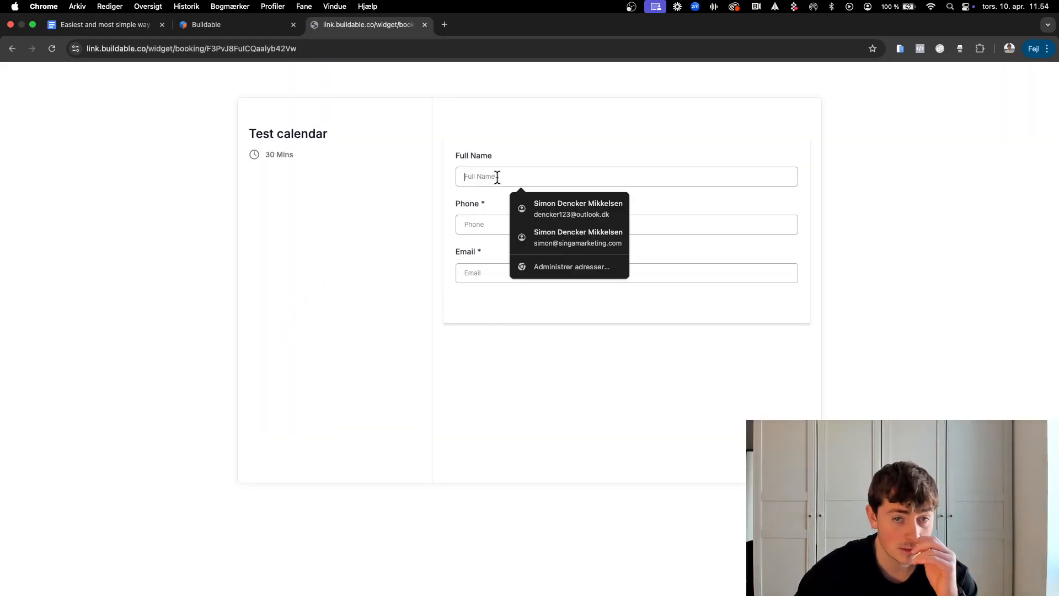
click(562, 205)
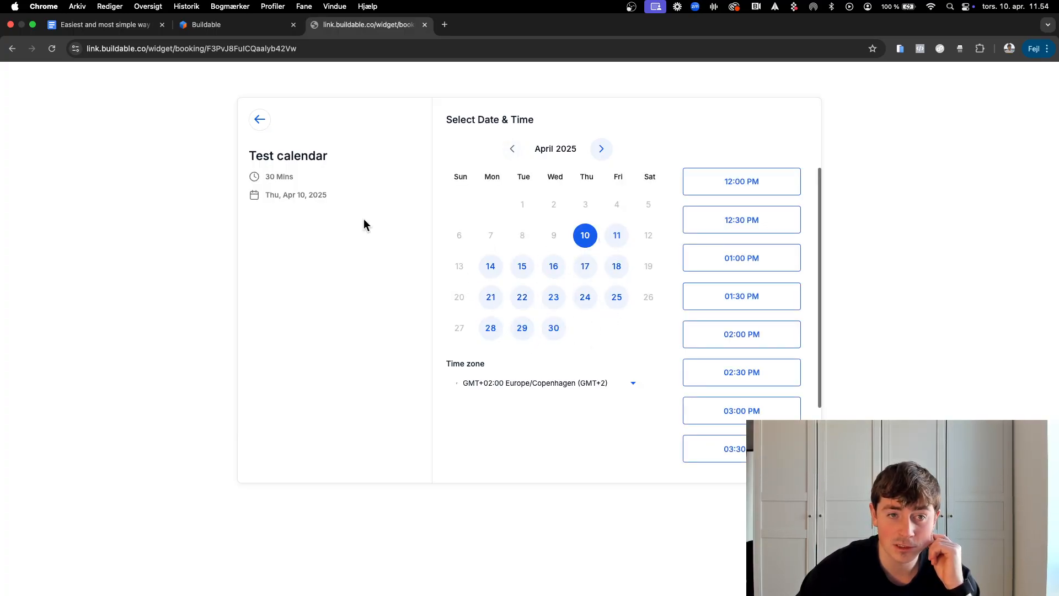
click(258, 122)
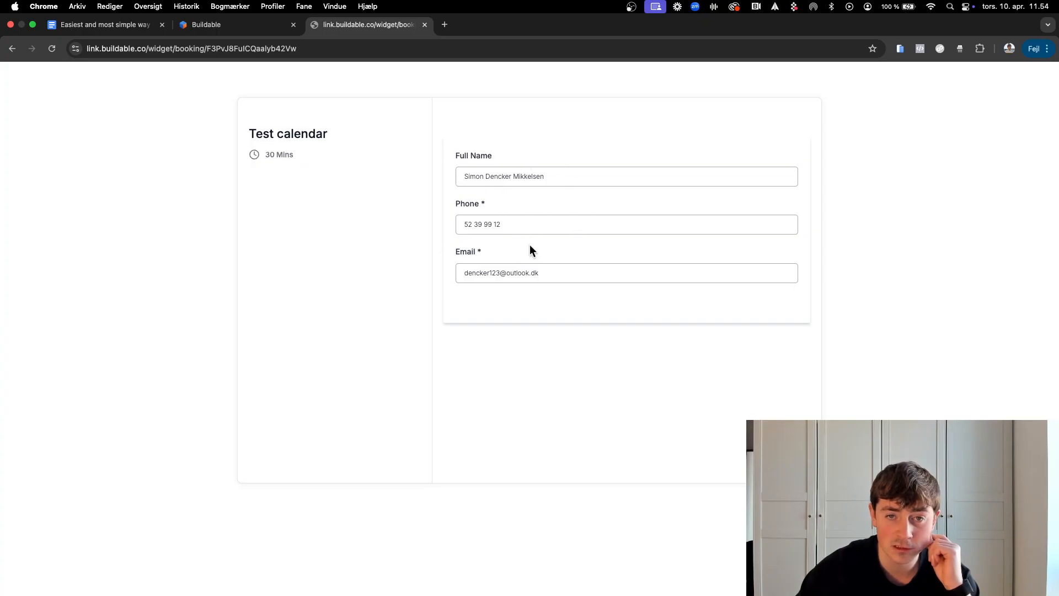
click(211, 27)
click(42, 134)
Step: Open Calendar Form via its Edit action in Sites > Forms and browse the Form Element panel
click(64, 413)
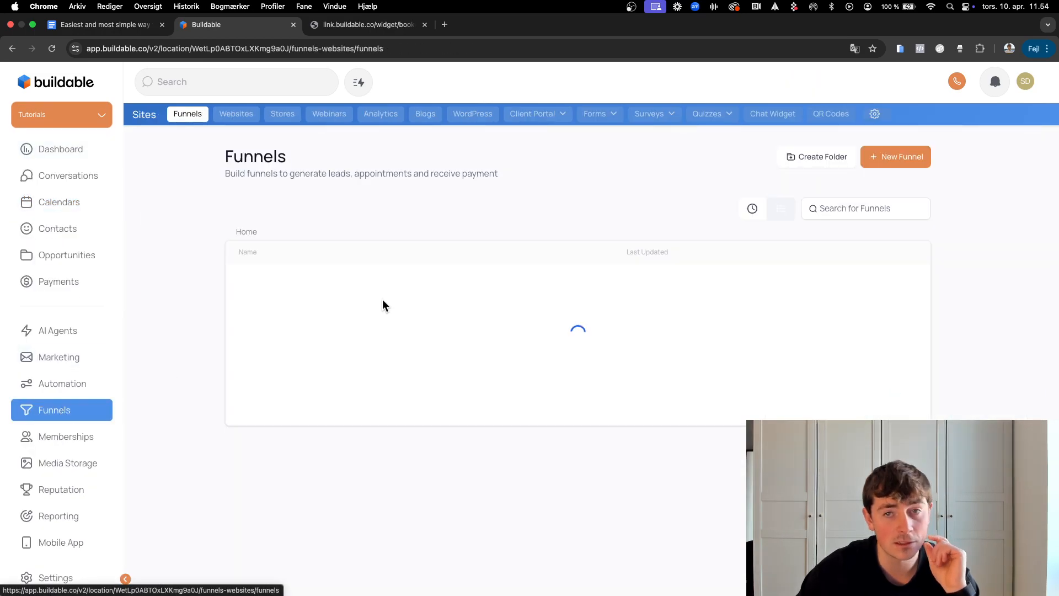
click(601, 118)
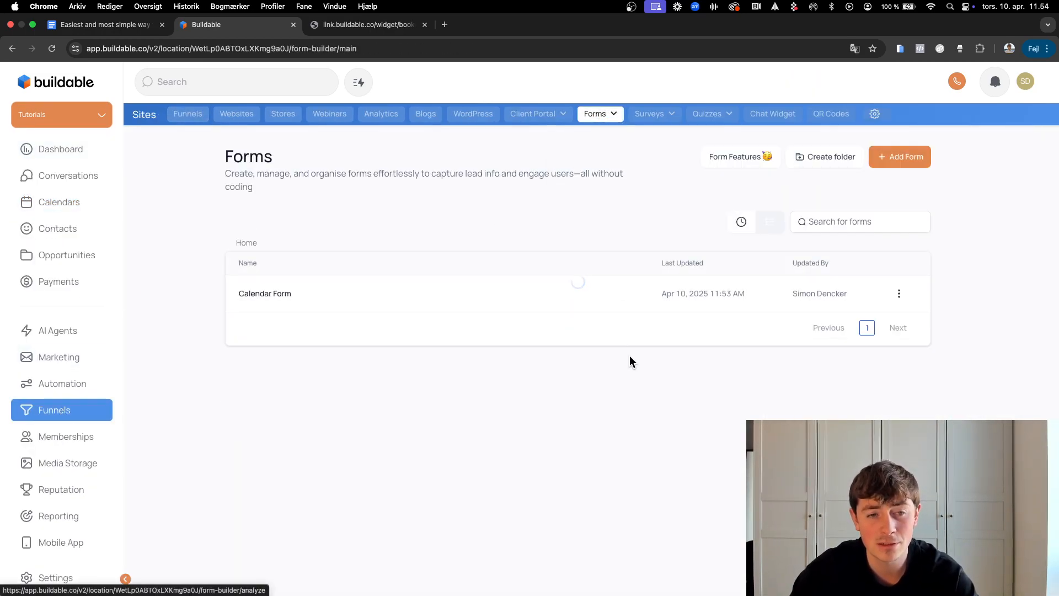
click(898, 293)
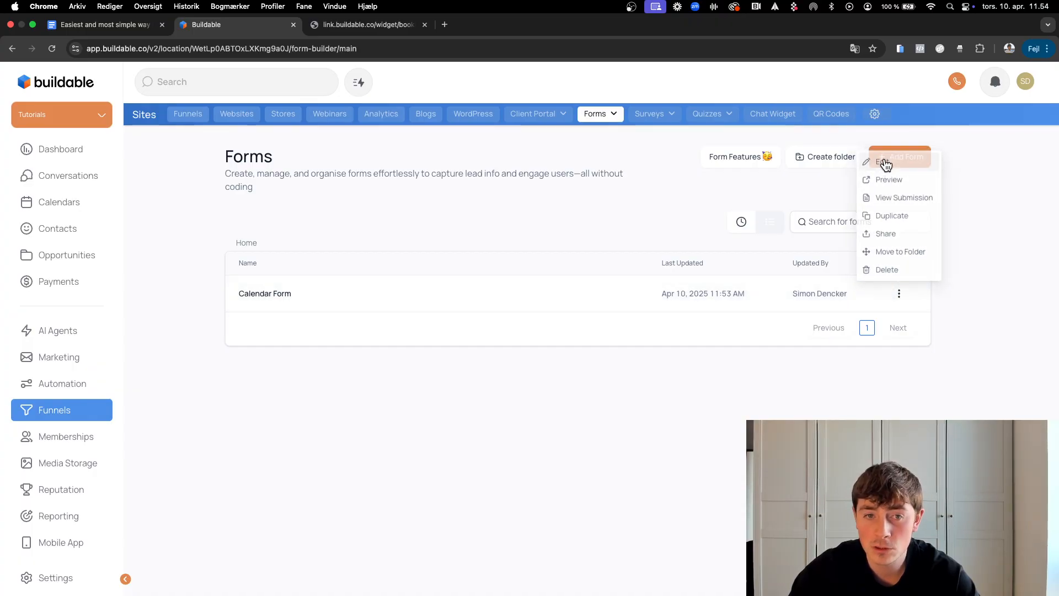
click(882, 158)
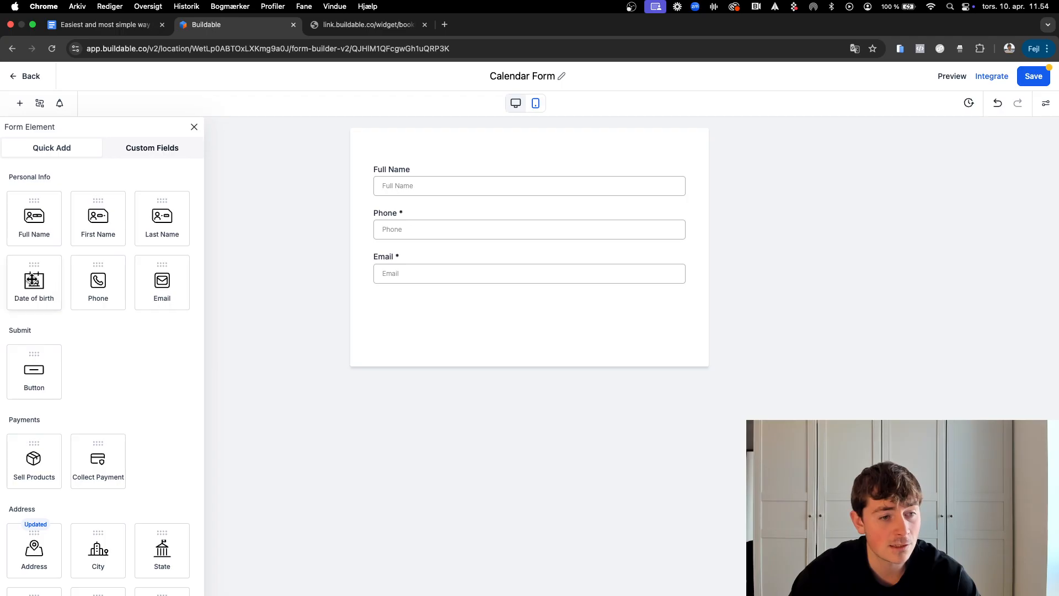
scroll(126, 389, down, 3)
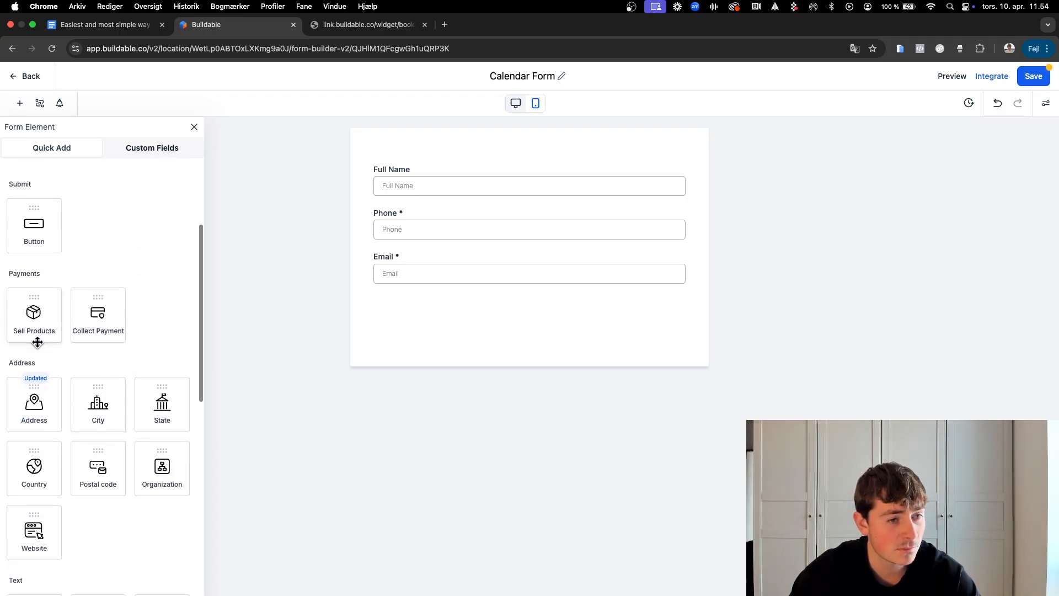
scroll(35, 342, down, 2)
scroll(85, 522, down, 3)
scroll(85, 523, up, 8)
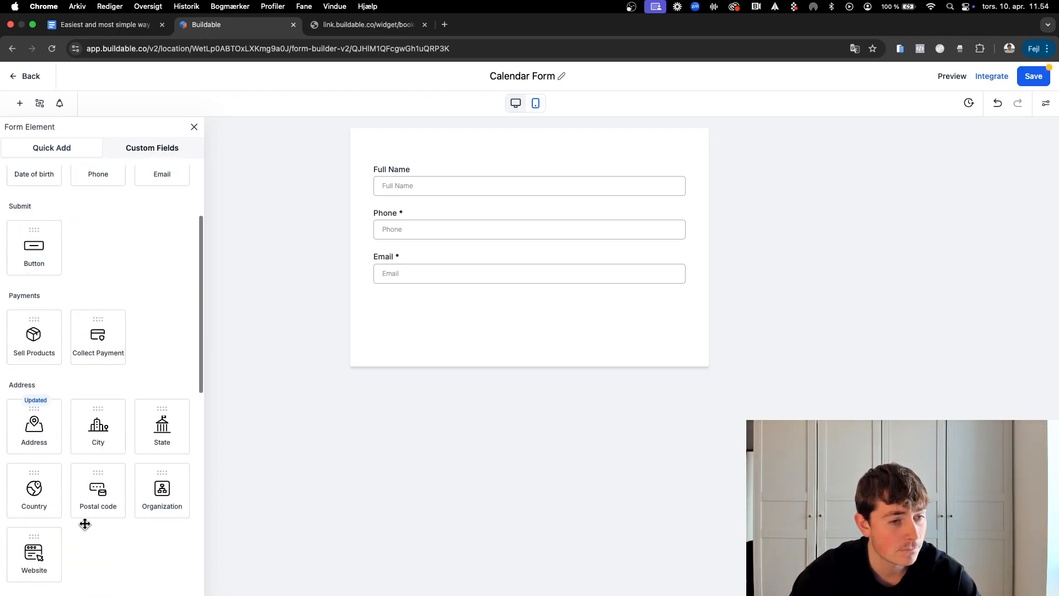
scroll(110, 369, down, 4)
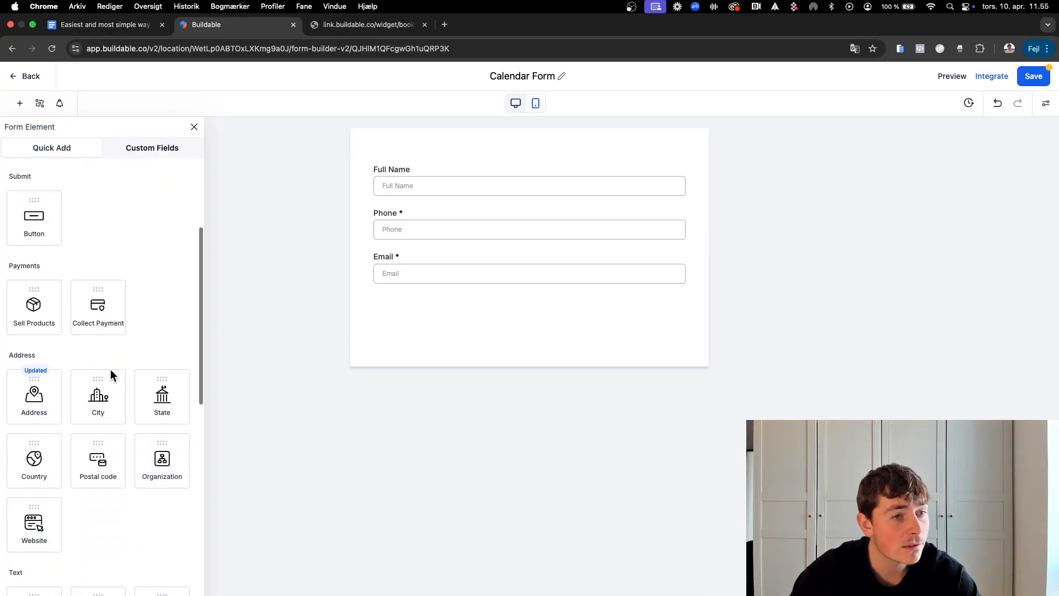
scroll(110, 369, down, 4)
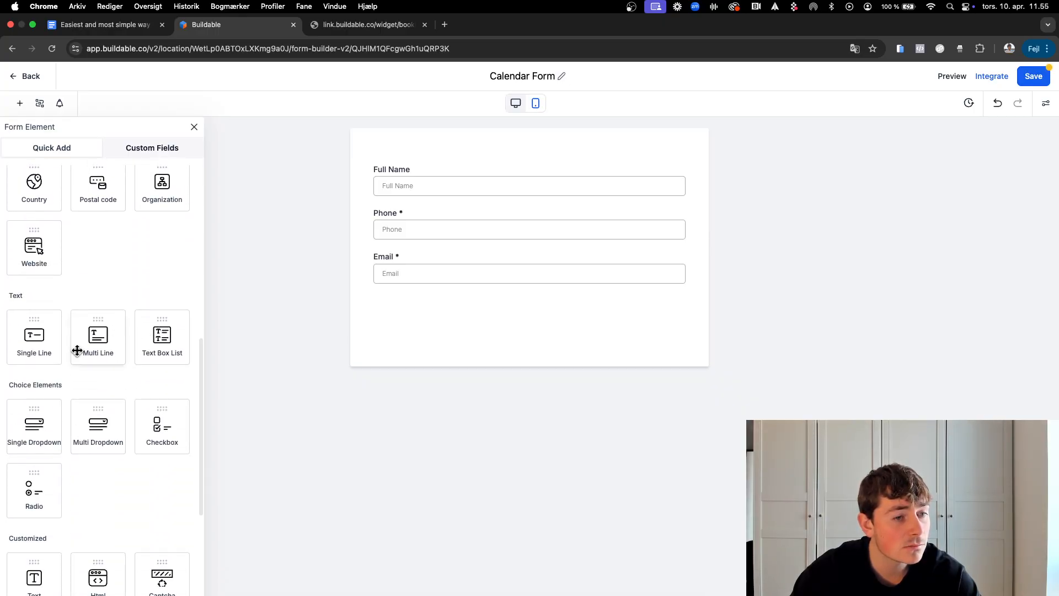
scroll(77, 349, down, 2)
Step: Add a heading 'Fill out your details to see availibillity' above the form fields
drag(34, 453, 447, 173)
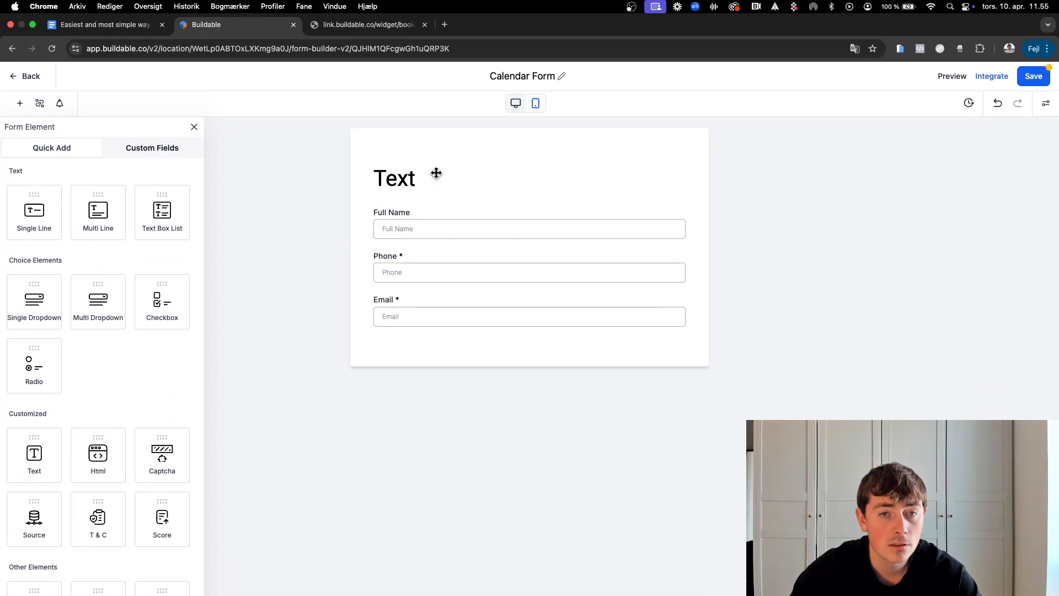
click(432, 167)
double_click(886, 191)
text(F)
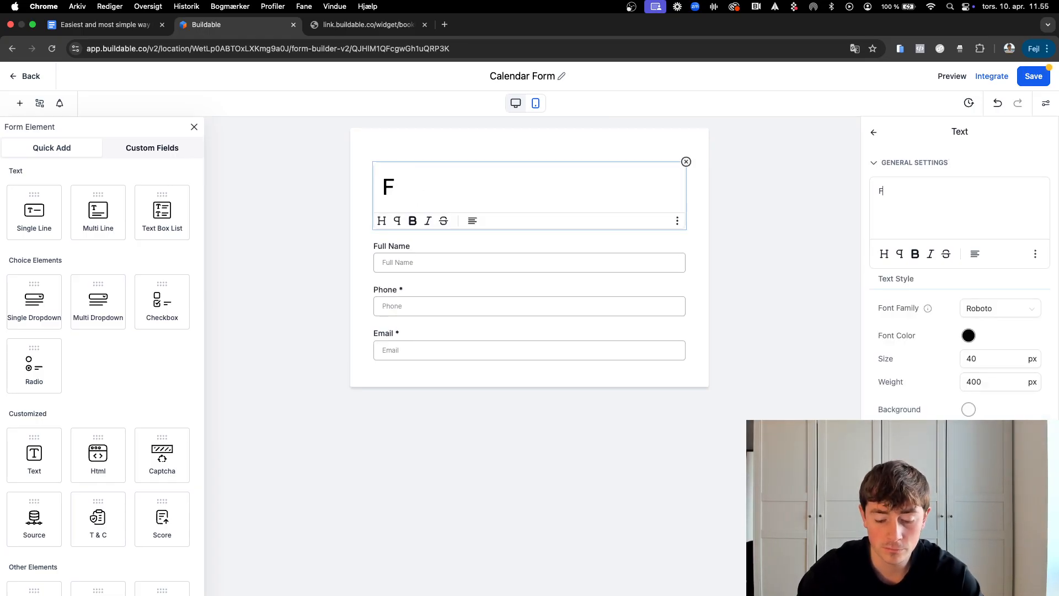
text(ill out your d)
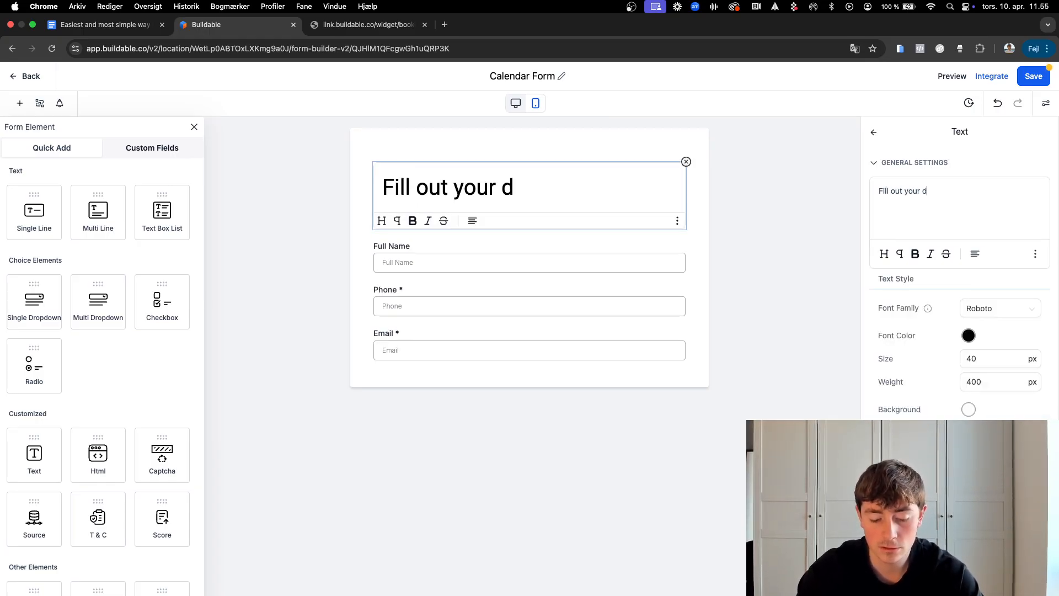
text(etails to see)
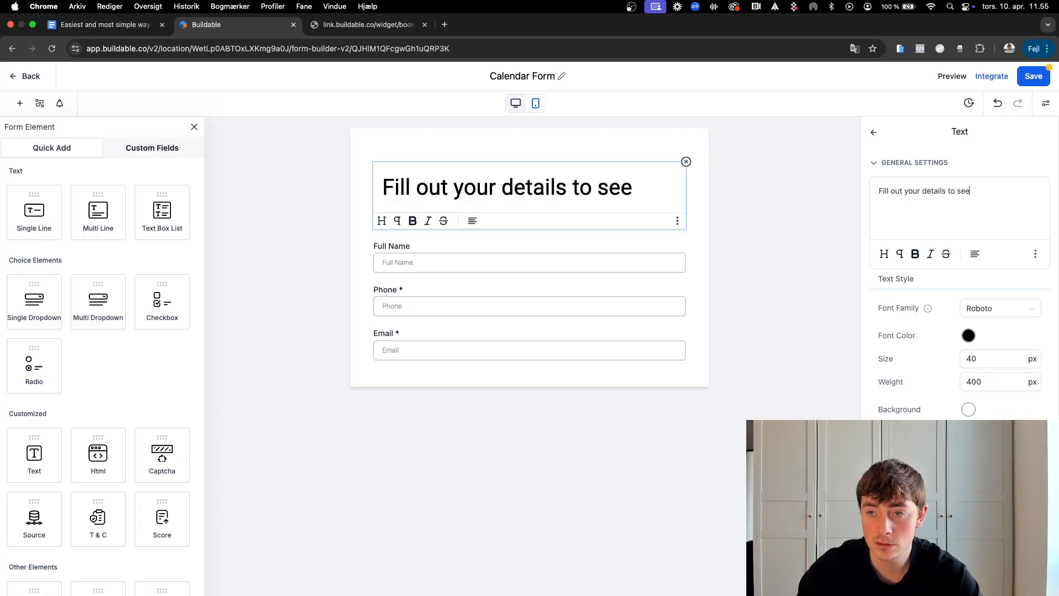
text( availi)
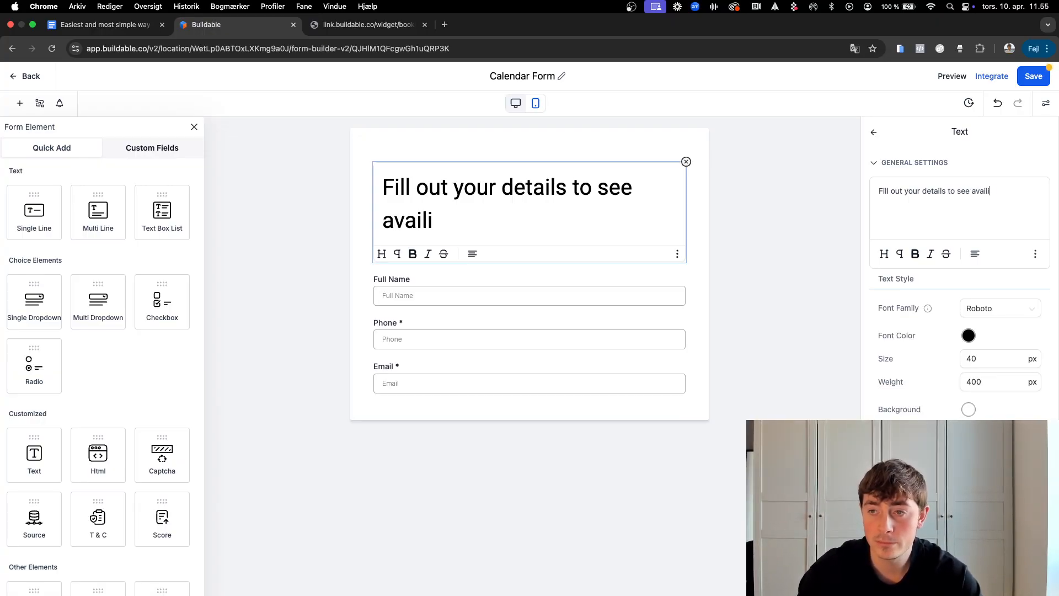
text(billity)
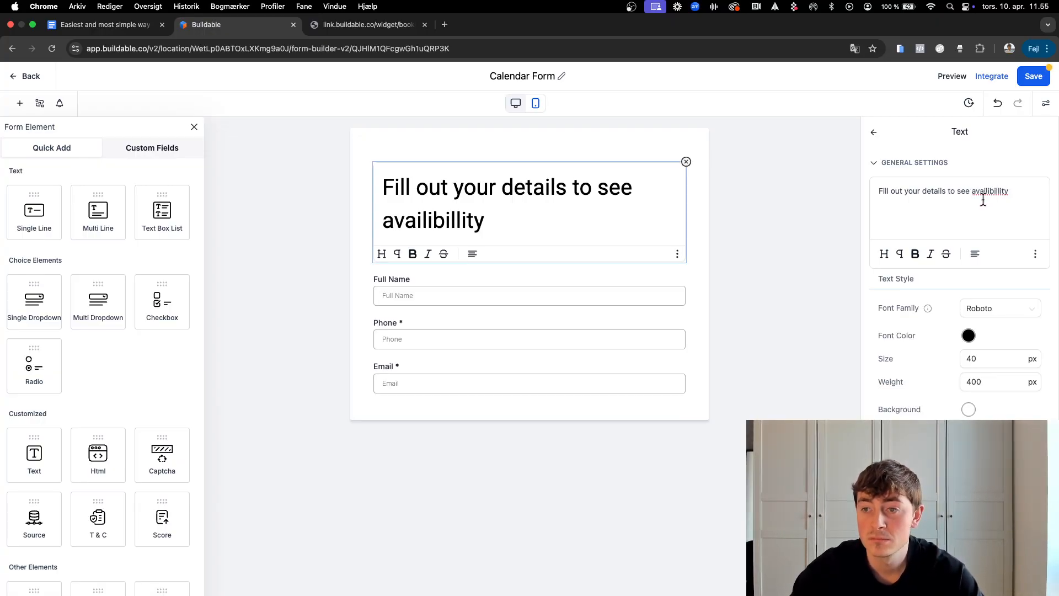
right_click(984, 193)
key(Escape)
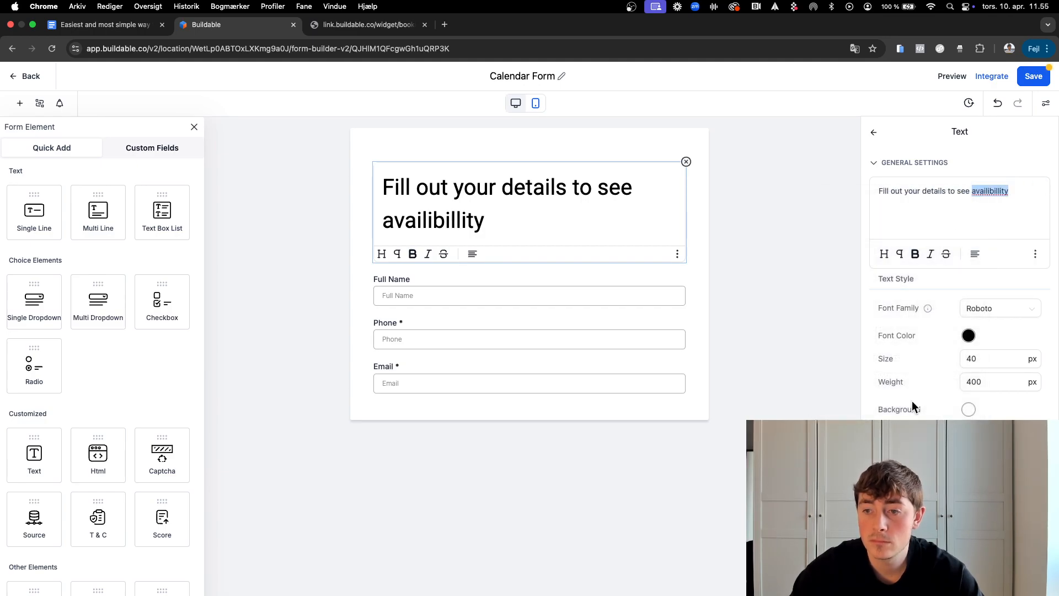
Step: Change the heading's font size to 20, then to 18
double_click(980, 359)
text(20)
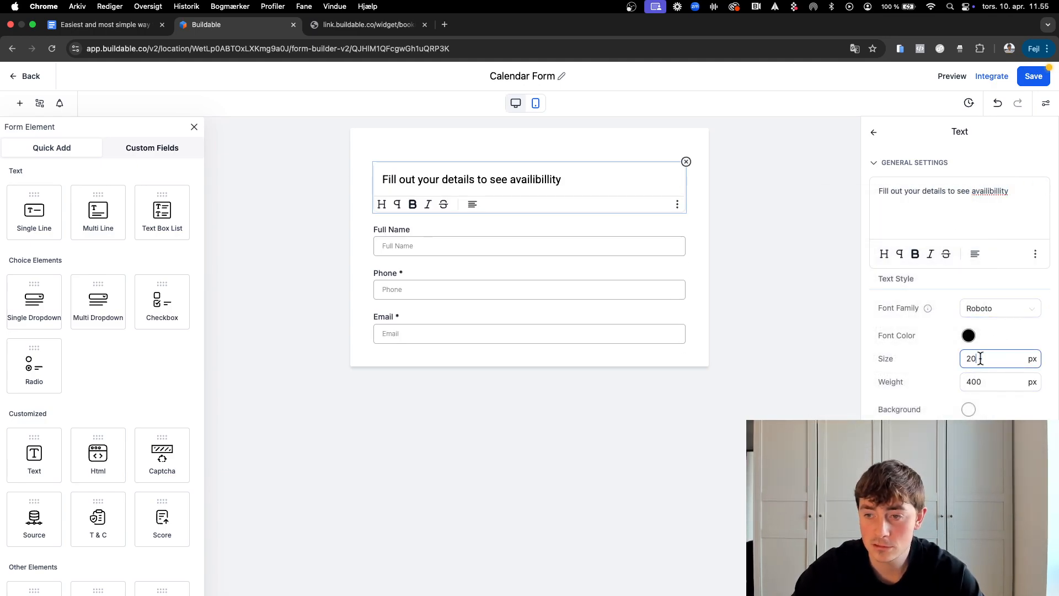
click(775, 338)
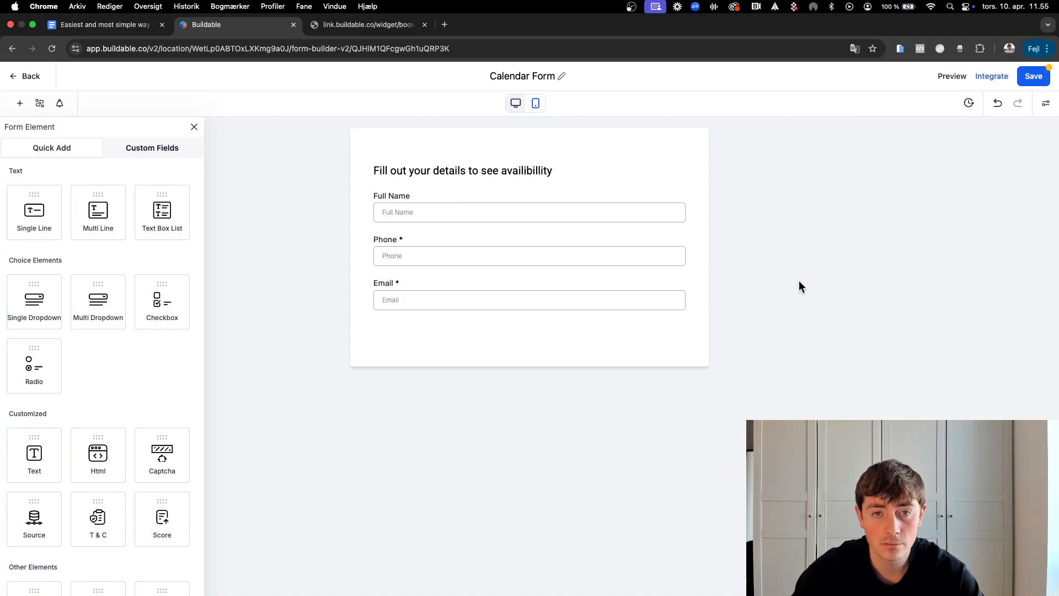
click(555, 174)
double_click(991, 358)
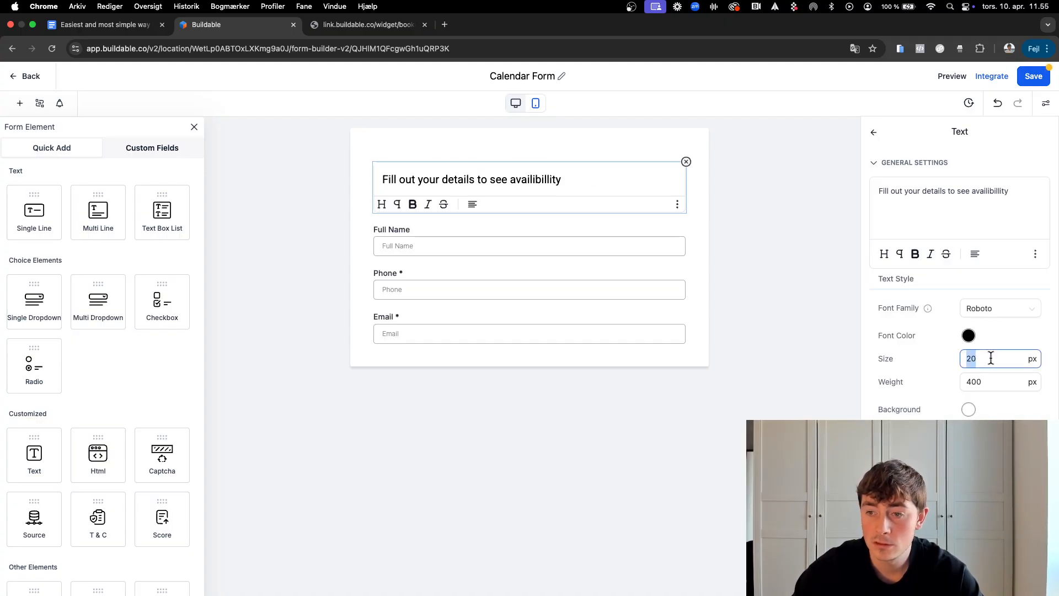
text(18)
click(815, 253)
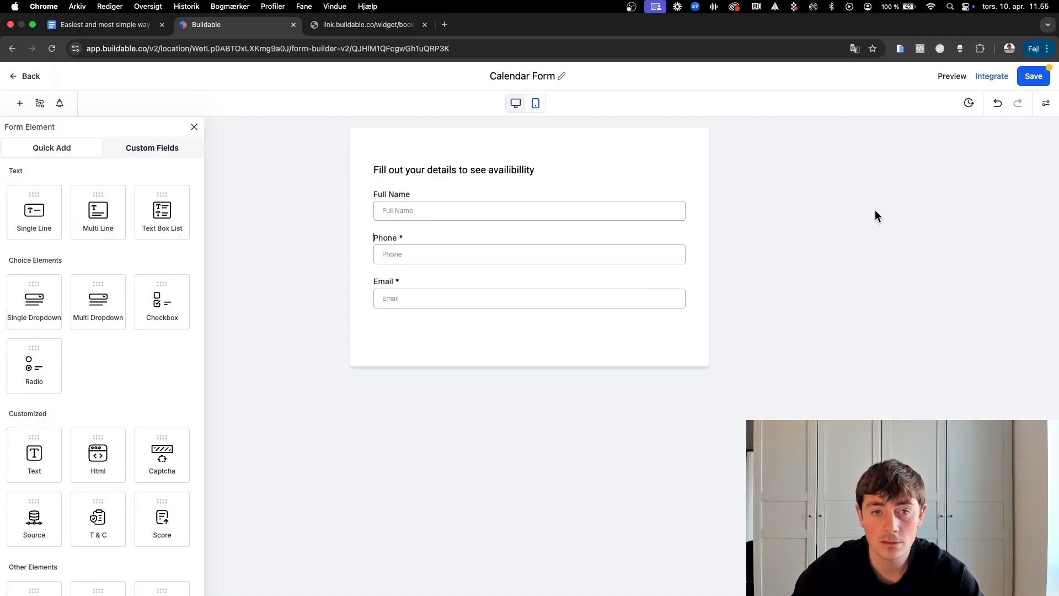
Step: Save Calendar Form, check the booking page, and go back to the Forms list
click(1028, 75)
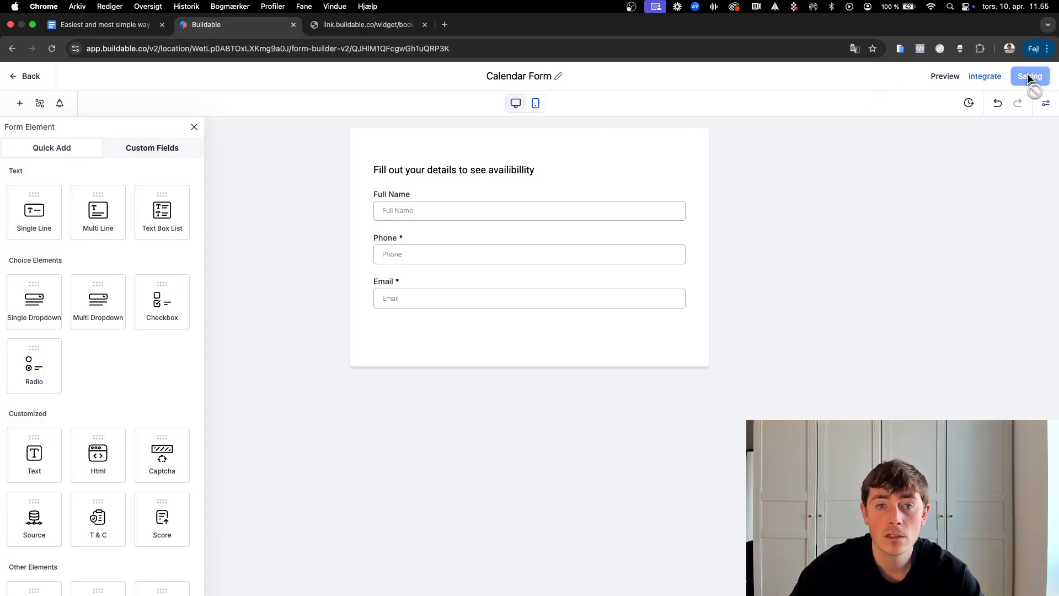
click(353, 30)
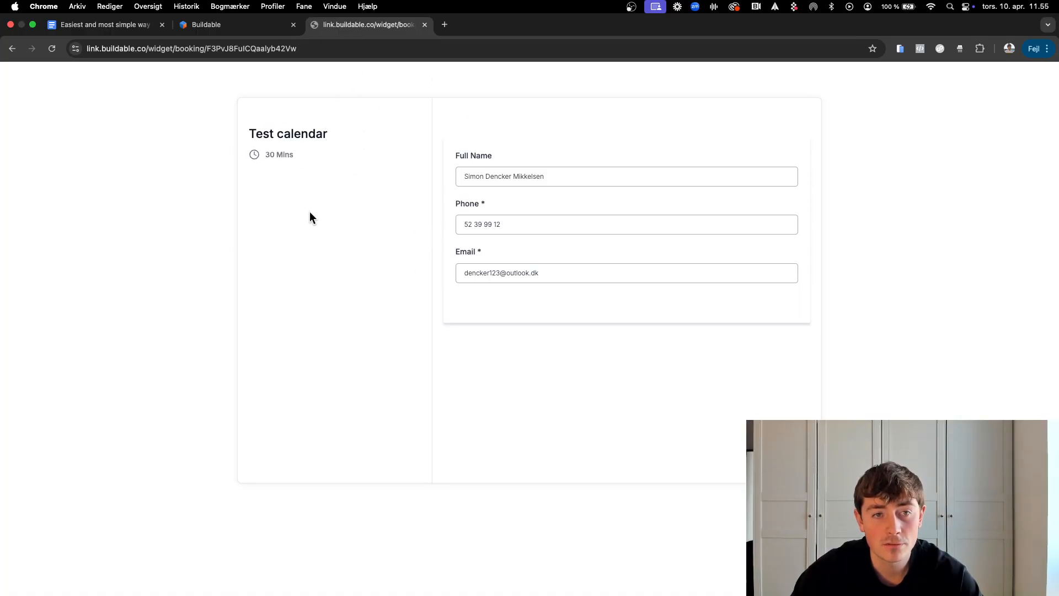
click(223, 30)
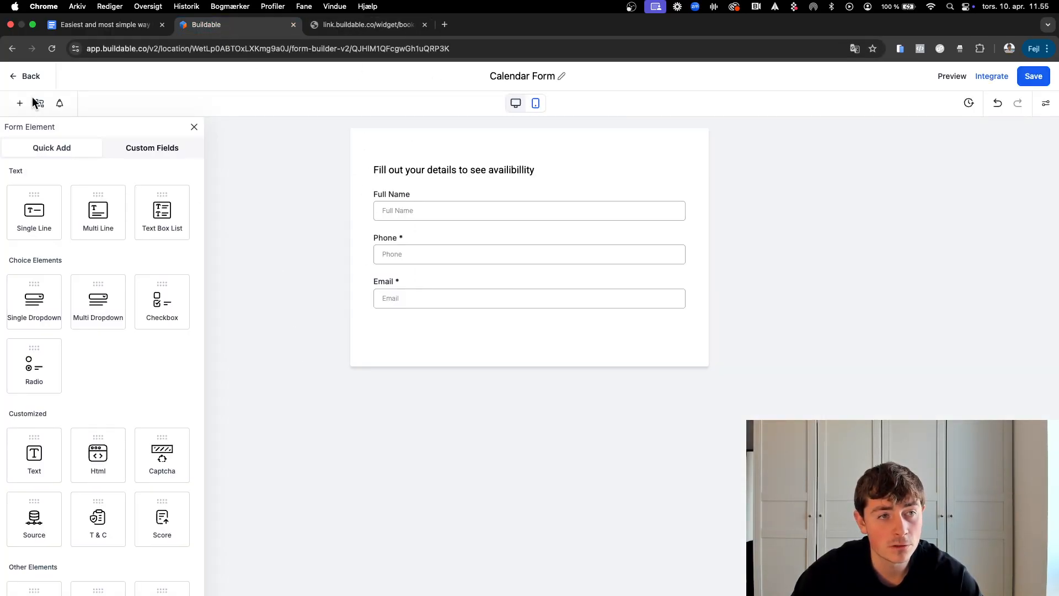
click(23, 78)
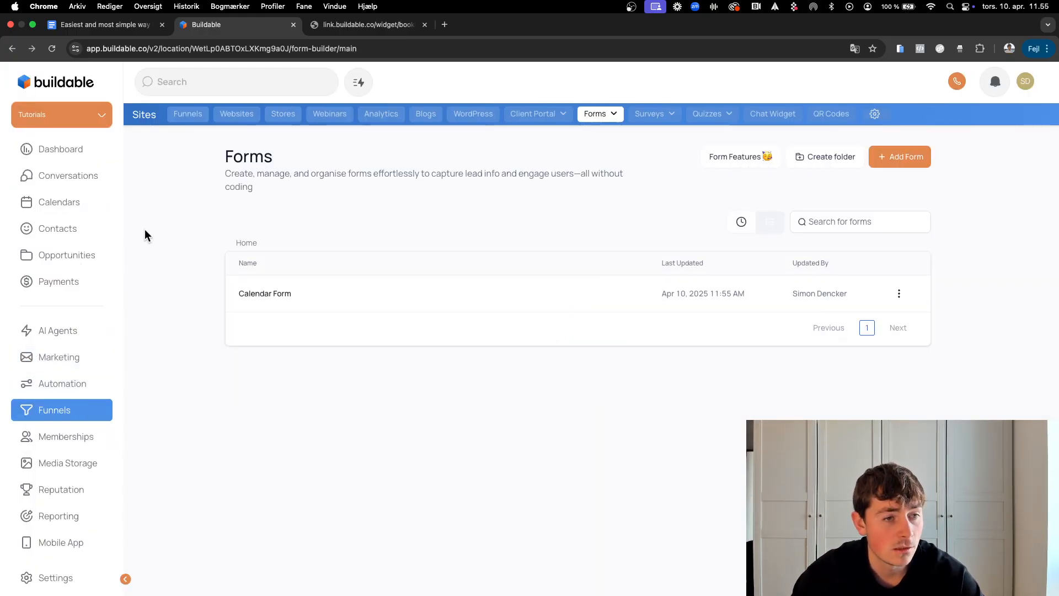
Step: In the guide, highlight the Step 1, Step 2 and Step 3 – Pipeline Stage lines
click(103, 25)
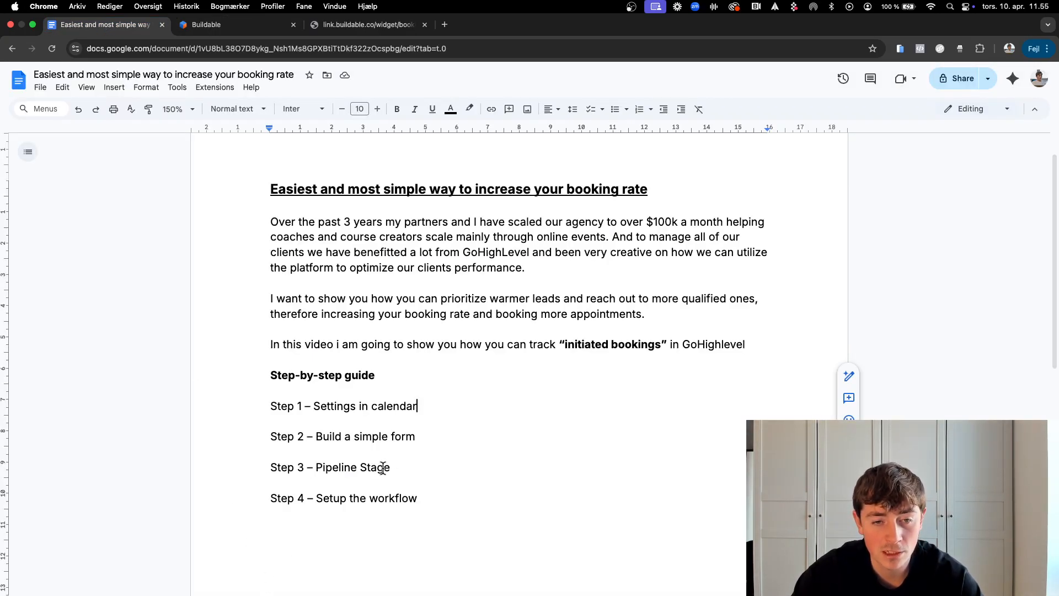
drag(388, 467, 257, 466)
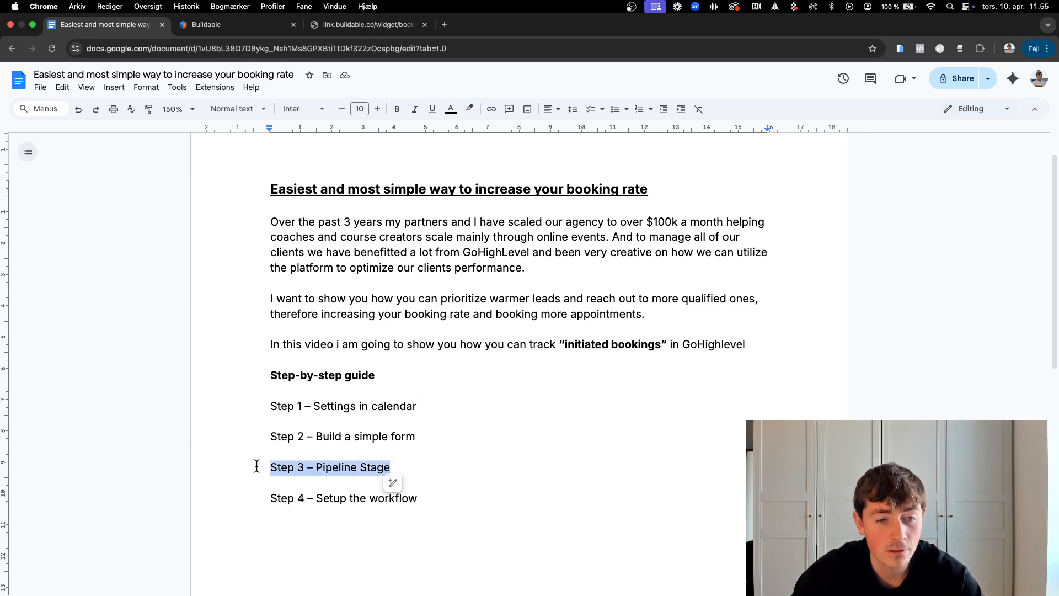
drag(418, 406, 247, 402)
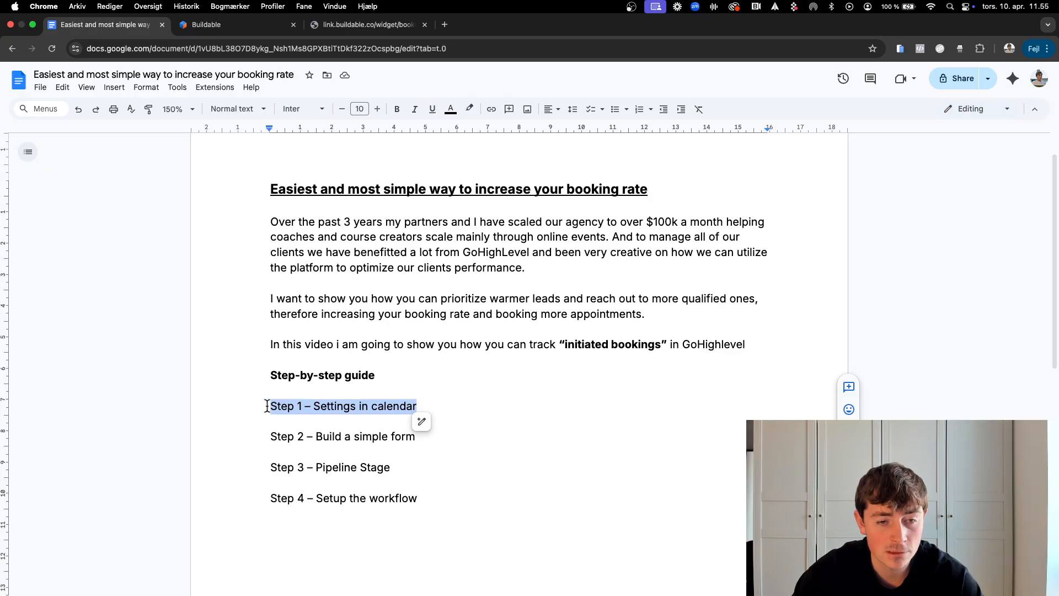
triple_click(268, 435)
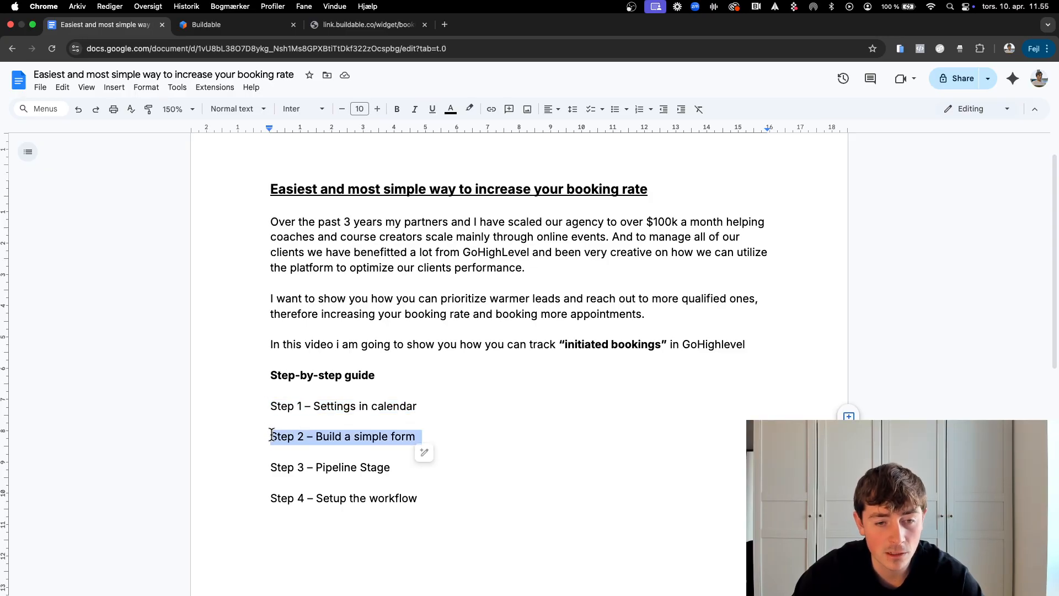
click(272, 435)
triple_click(269, 467)
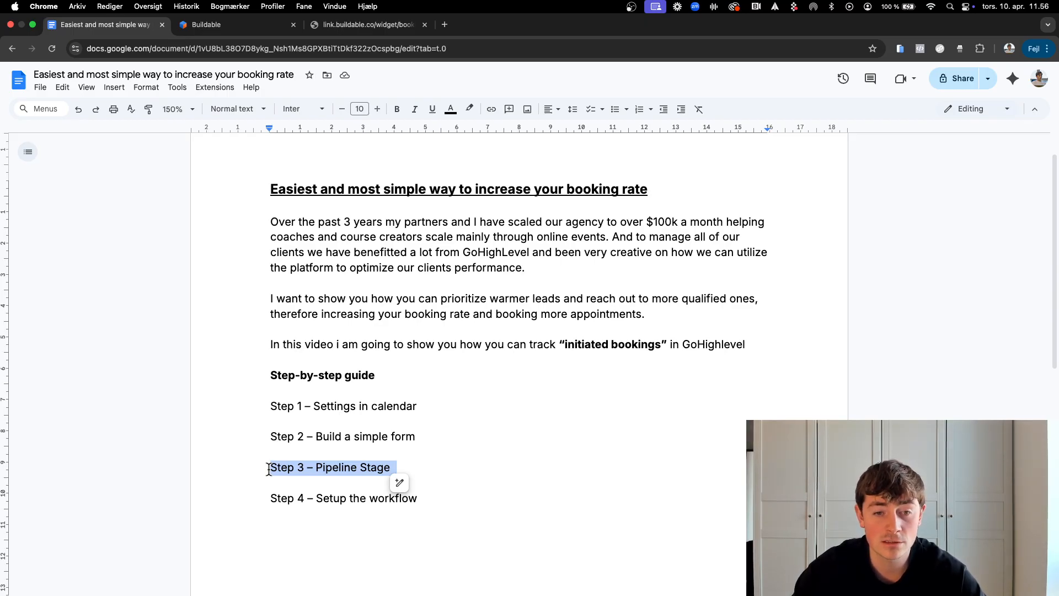
Step: Open the Opportunities pipelines list in Buildable
click(228, 28)
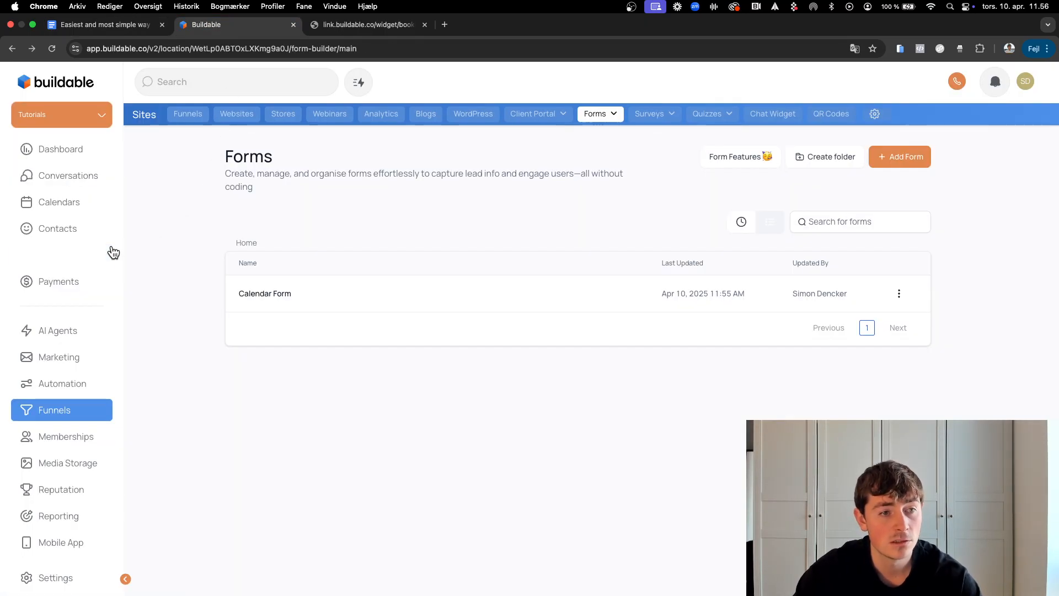
click(75, 255)
click(301, 116)
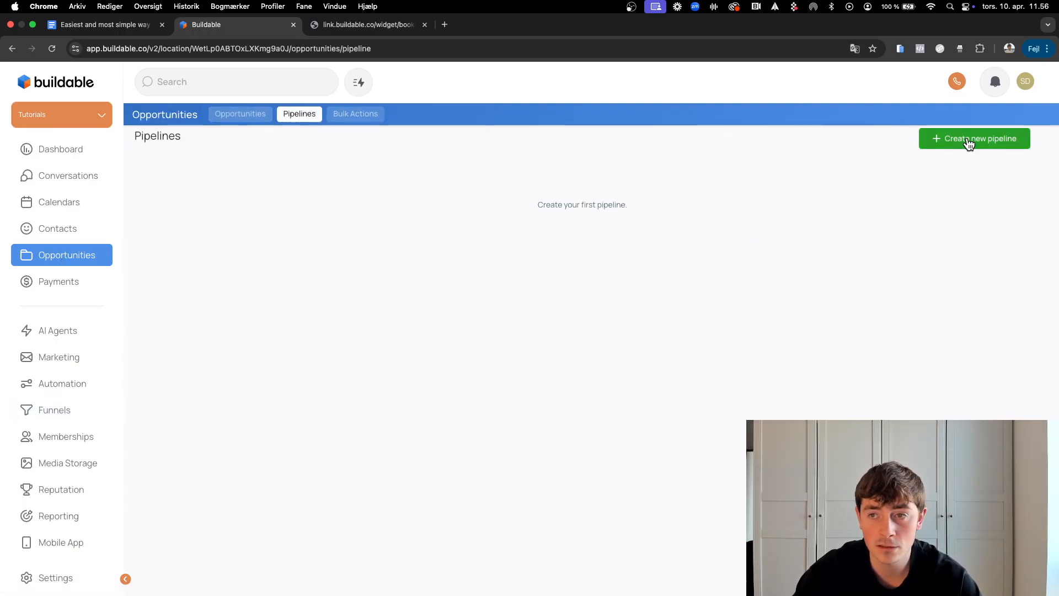
Step: Start a new pipeline named 'Initiated Booking' and copy the name for reuse
click(969, 143)
click(449, 158)
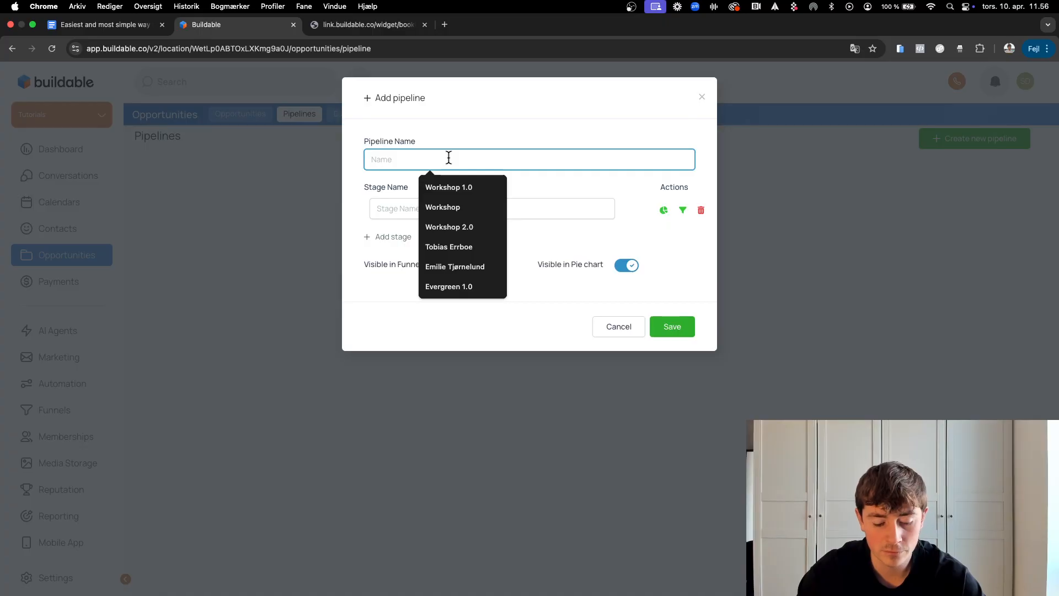
text(Init)
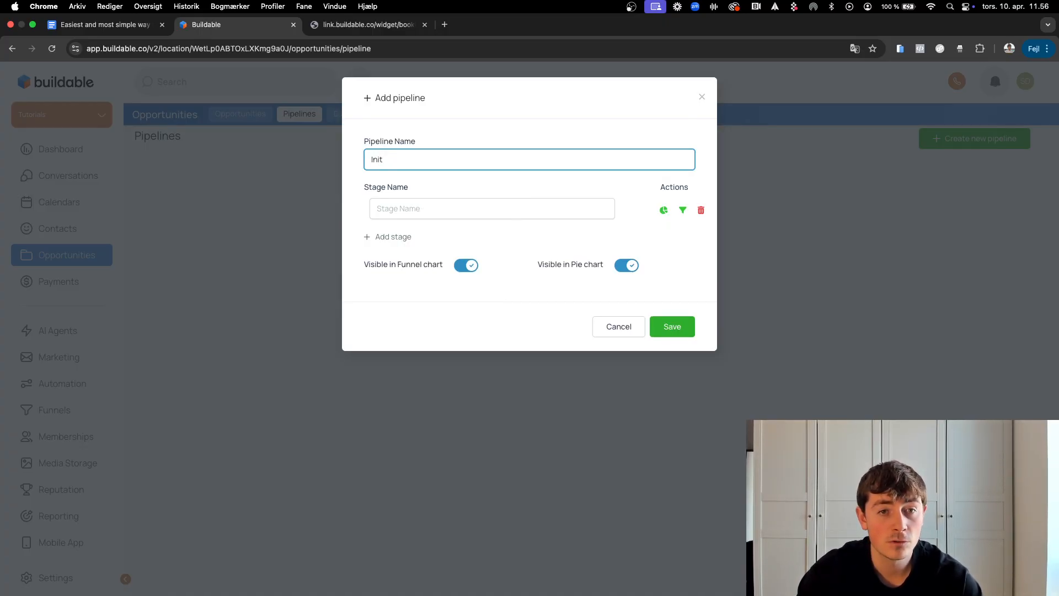
text(iated Booked)
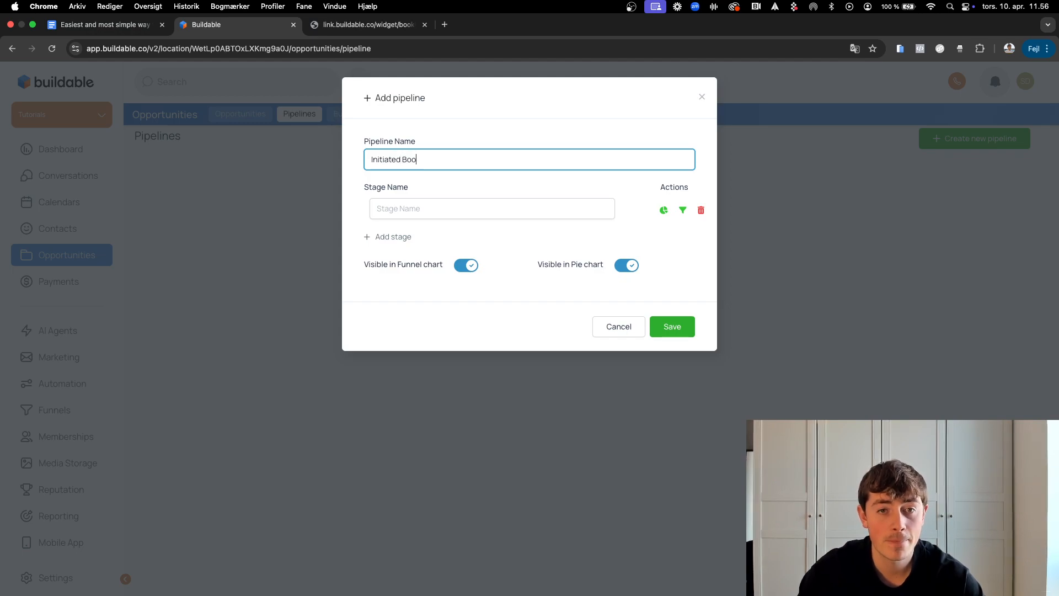
key(BackSpace)
key(BackSpace)
text(ing)
key(Tab)
click(417, 152)
key(super+a)
key(super+c)
Step: Add the stage '#1 Initiated Booking - AUT.' and save the pipeline
click(402, 204)
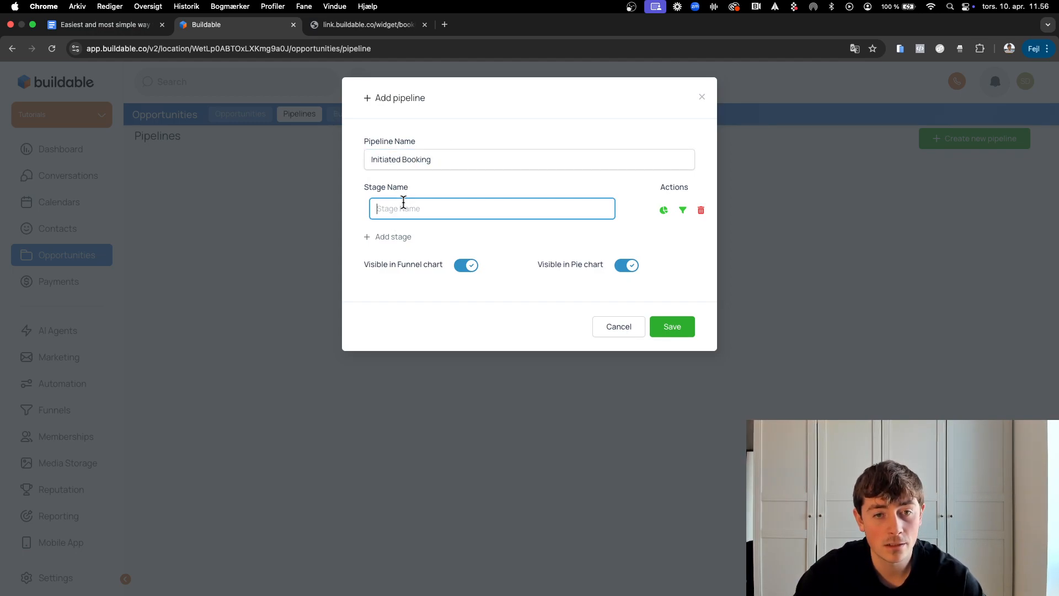
text(#1)
key(super+v)
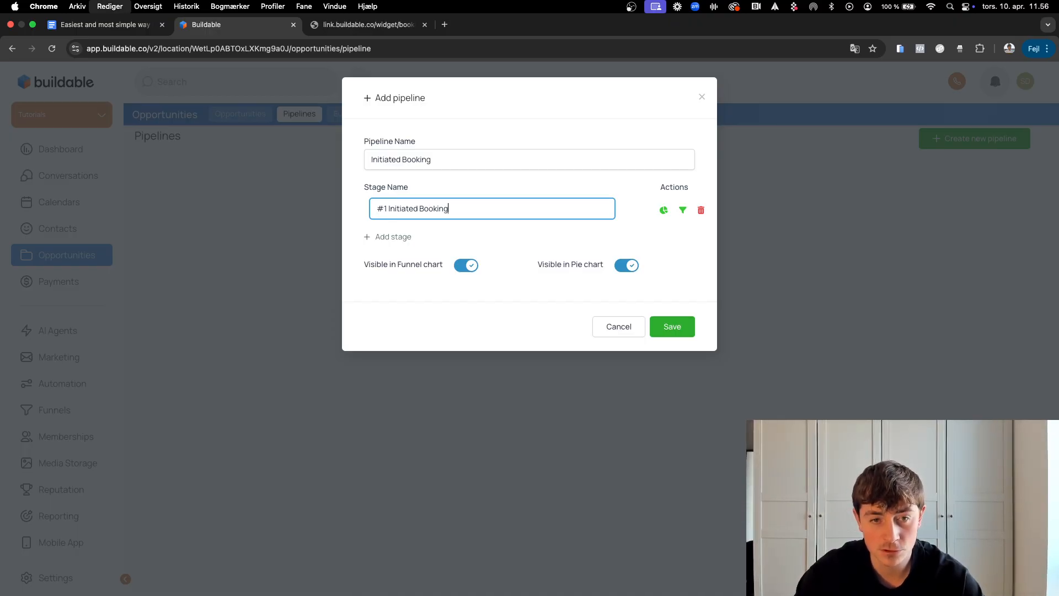
text(- UT)
key(BackSpace)
key(BackSpace)
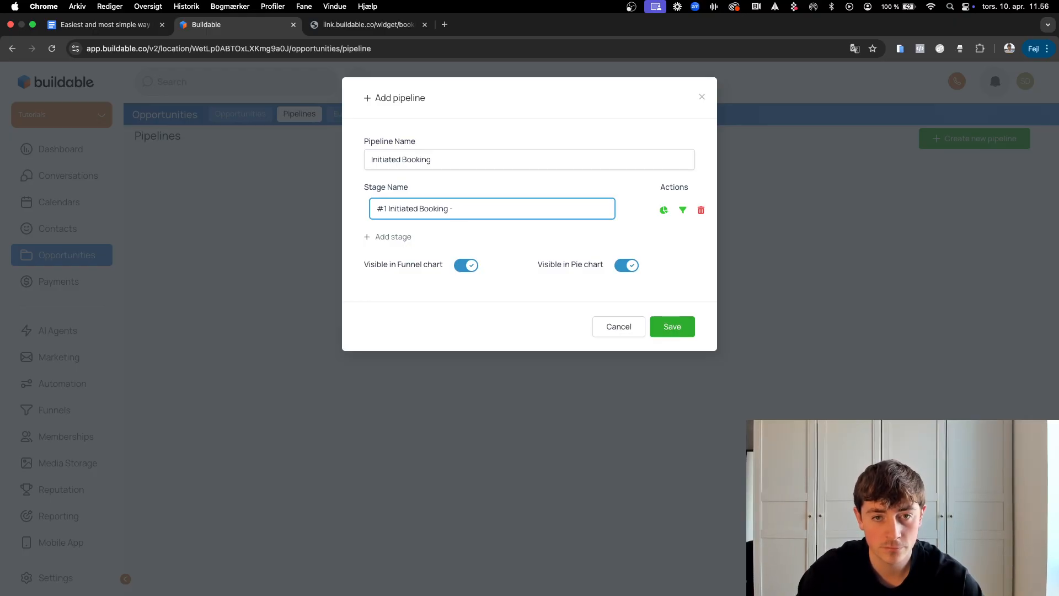
text(sut)
key(BackSpace)
key(BackSpace)
key(BackSpace)
text(SUT.)
key(Left)
key(Left)
key(Left)
key(BackSpace)
text(A)
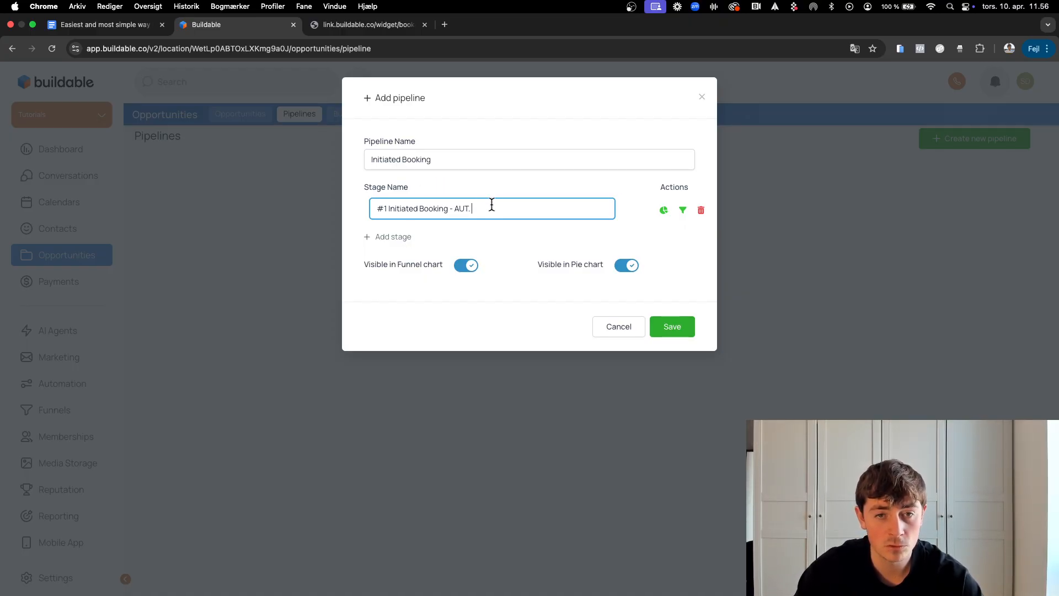
click(676, 328)
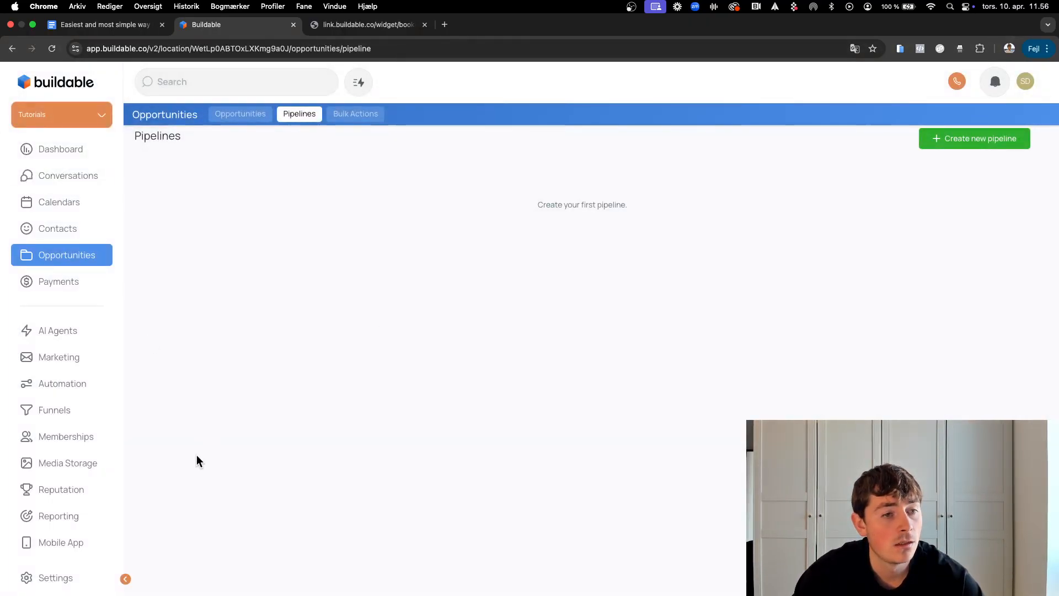
Step: Review 'Step 4 – Setup the workflow' in the guide, then open Buildable's Automation Workflows page
click(99, 24)
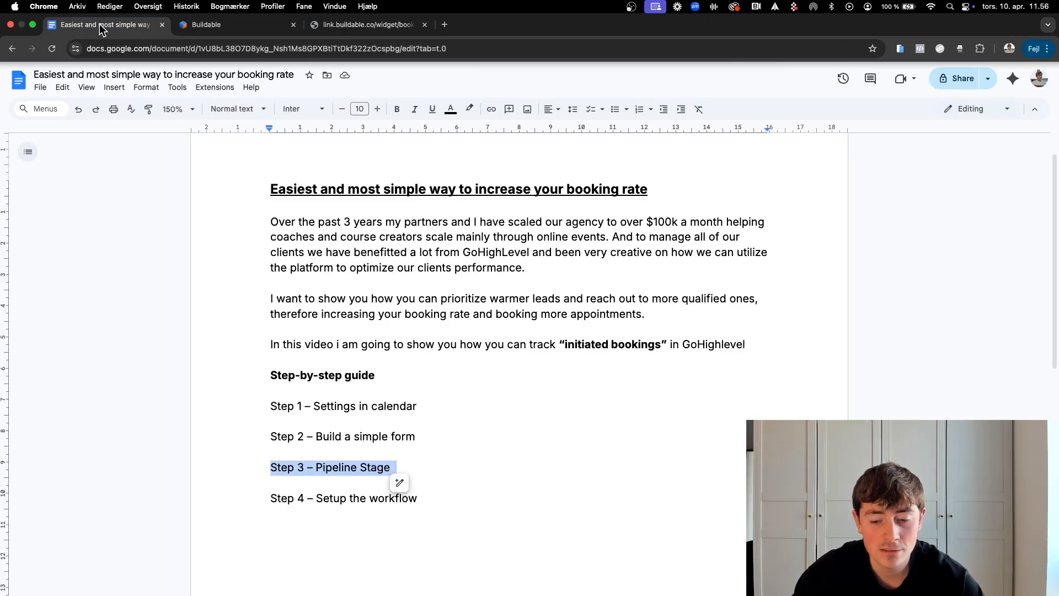
triple_click(360, 498)
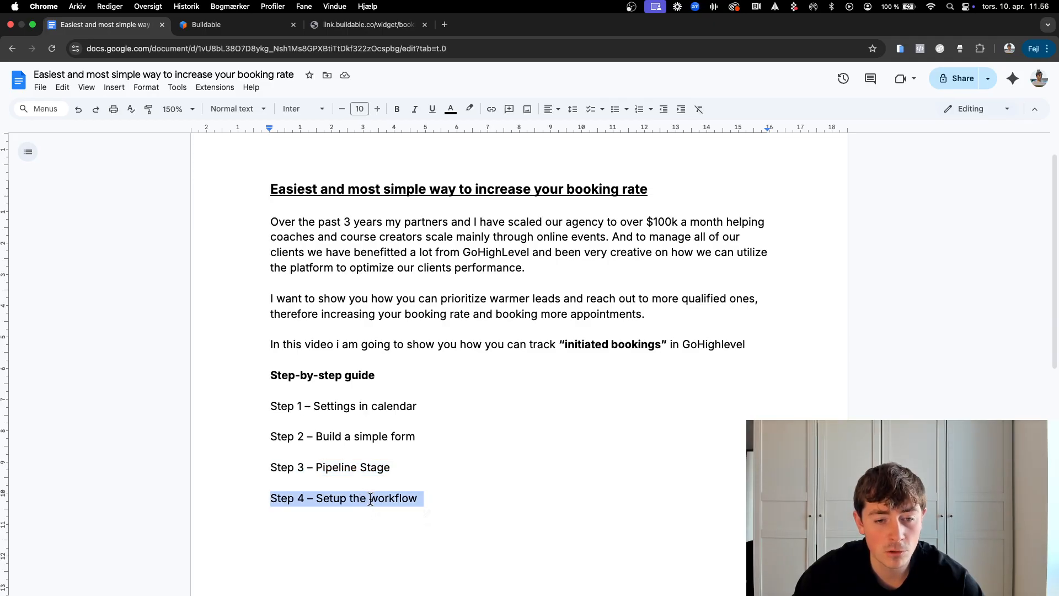
click(370, 499)
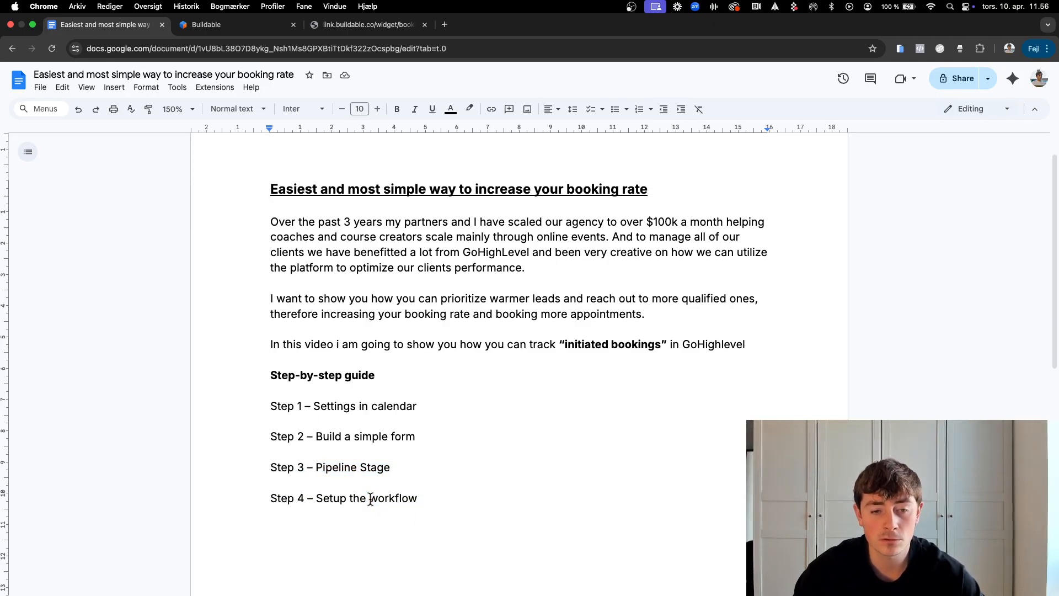
click(214, 25)
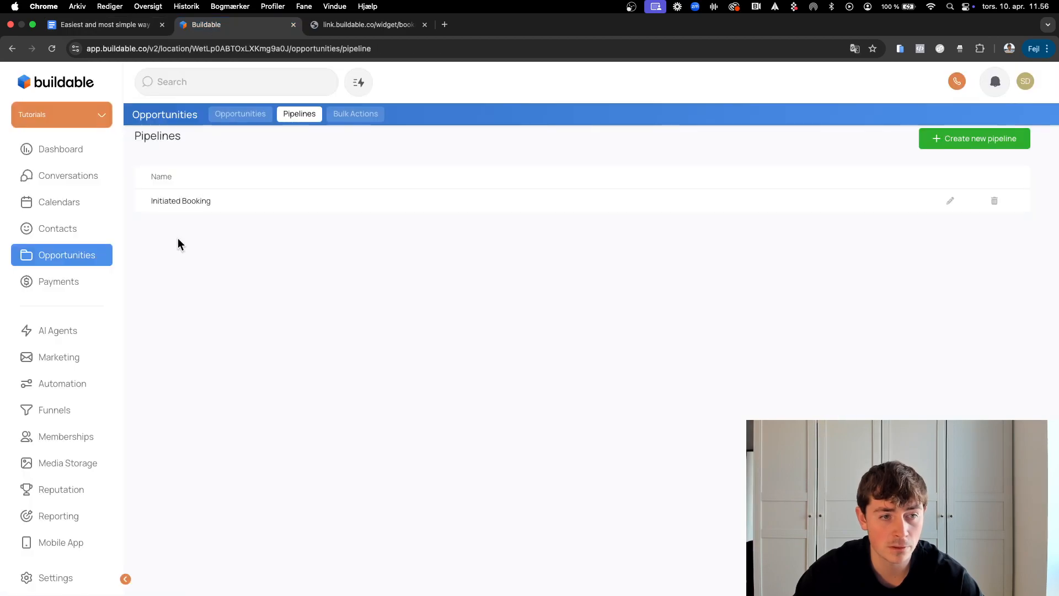
click(77, 389)
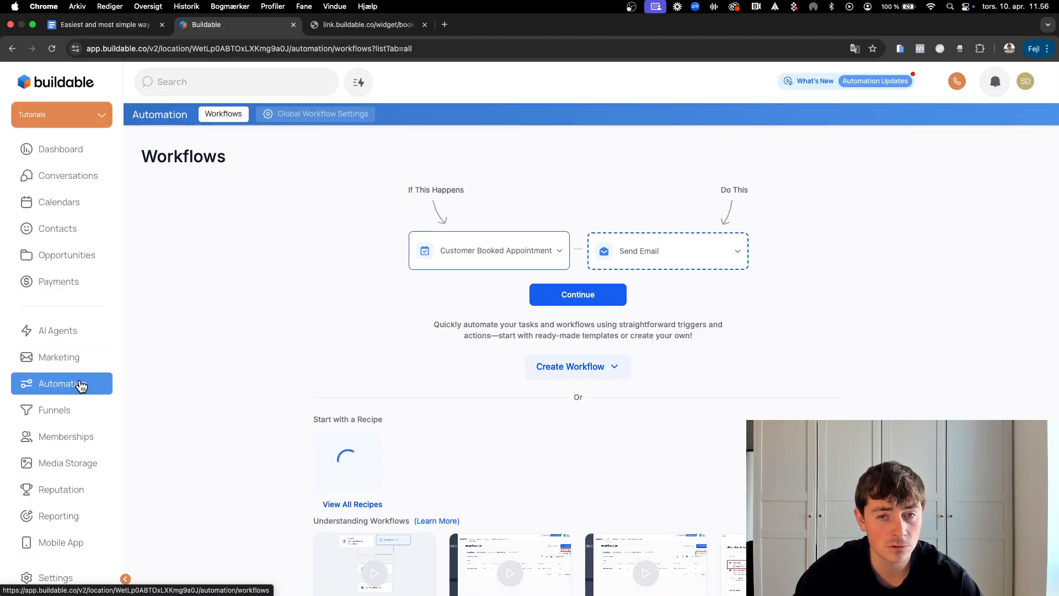
Step: Create a workflow from scratch named 'Initiated Booking'
click(561, 367)
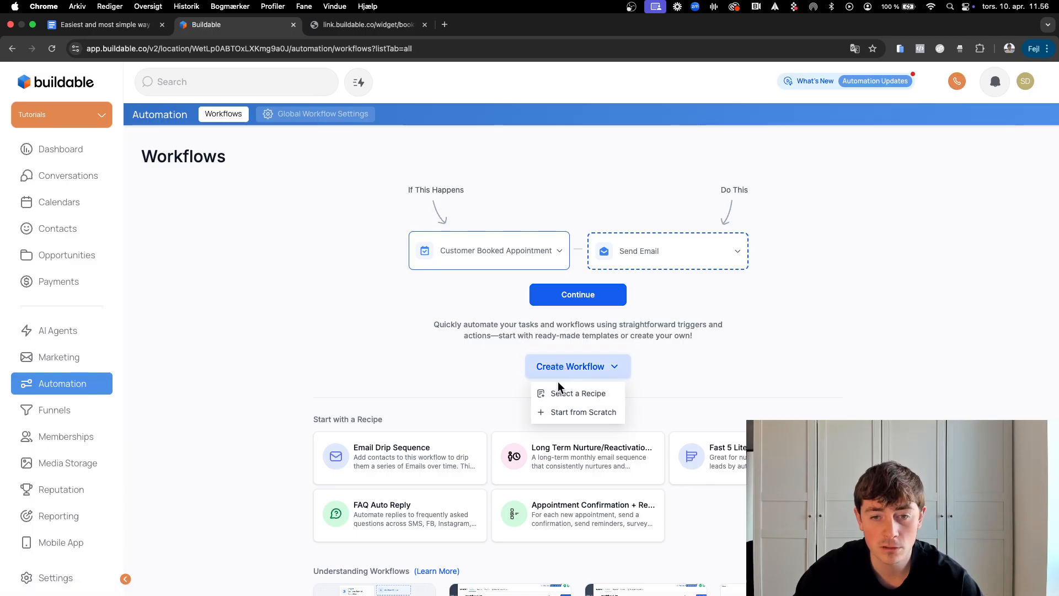
click(563, 412)
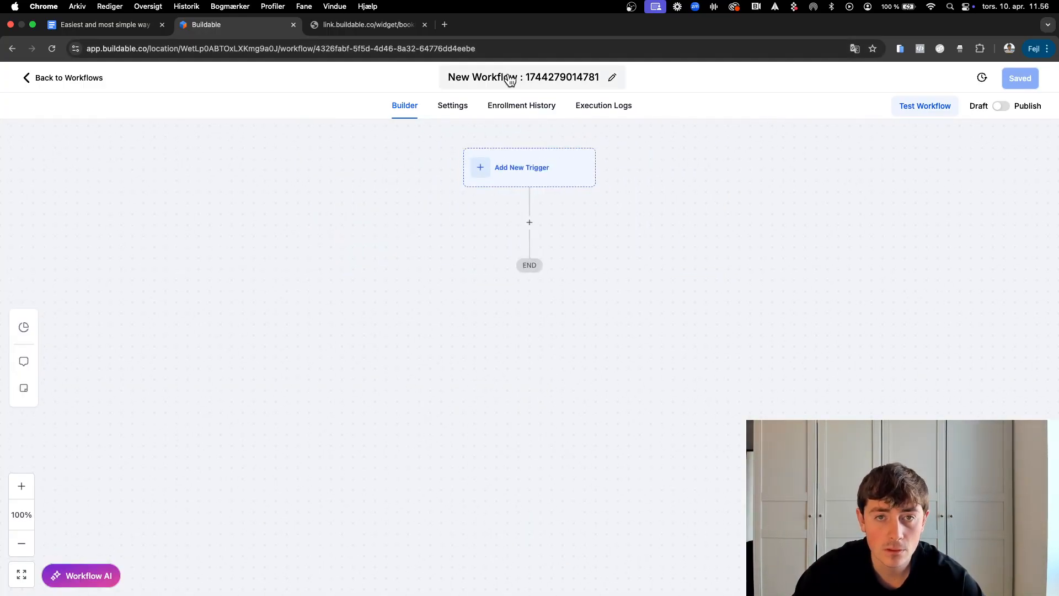
click(510, 79)
text(Initiated Booking)
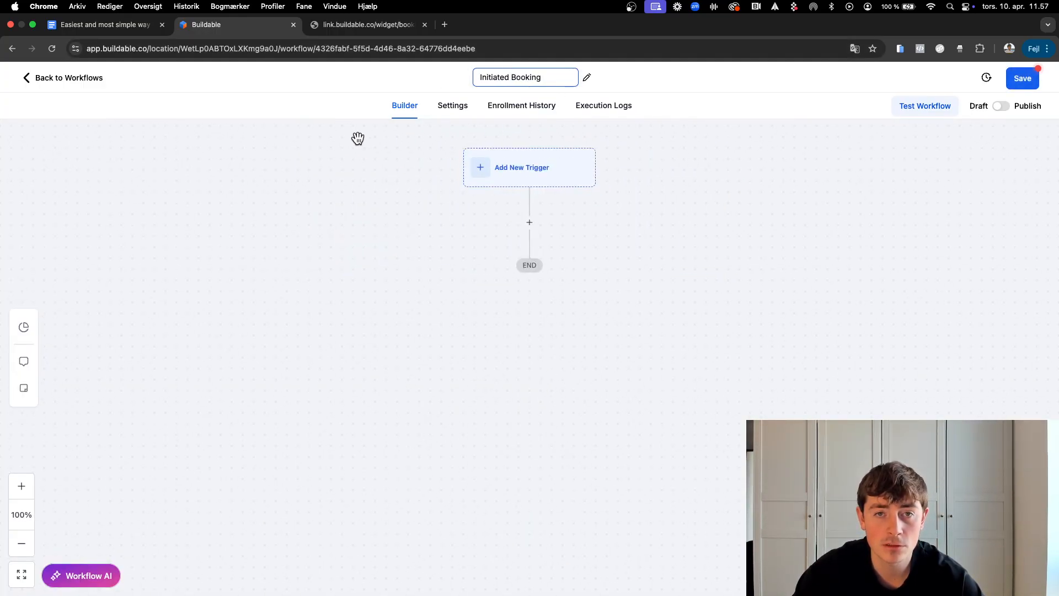
click(357, 138)
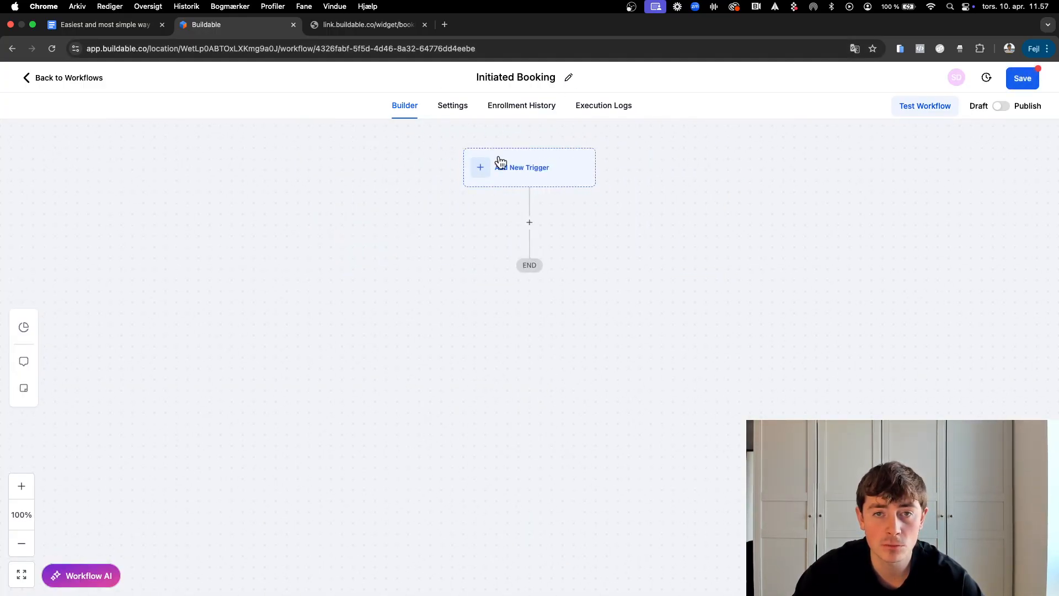
Step: Add a Form Submitted trigger filtered to 'Form is' Calendar Form and save it
click(527, 173)
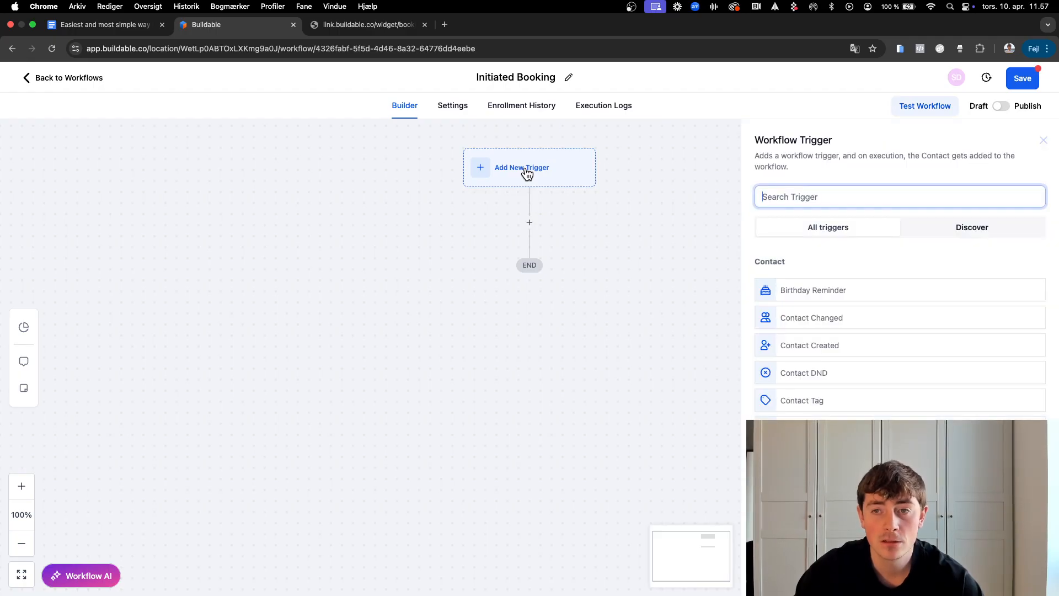
text(for)
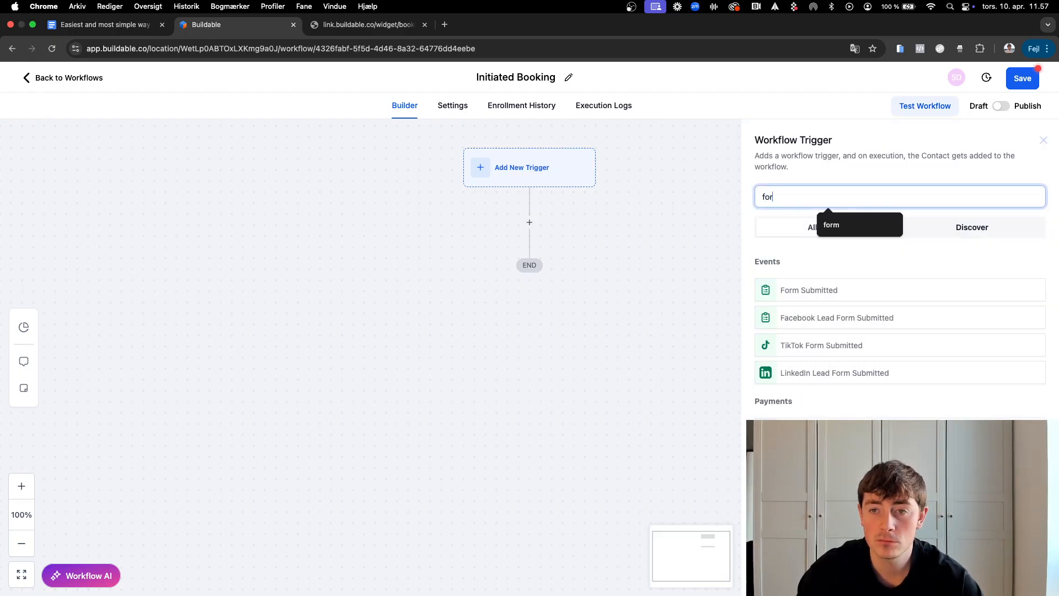
click(808, 296)
click(601, 304)
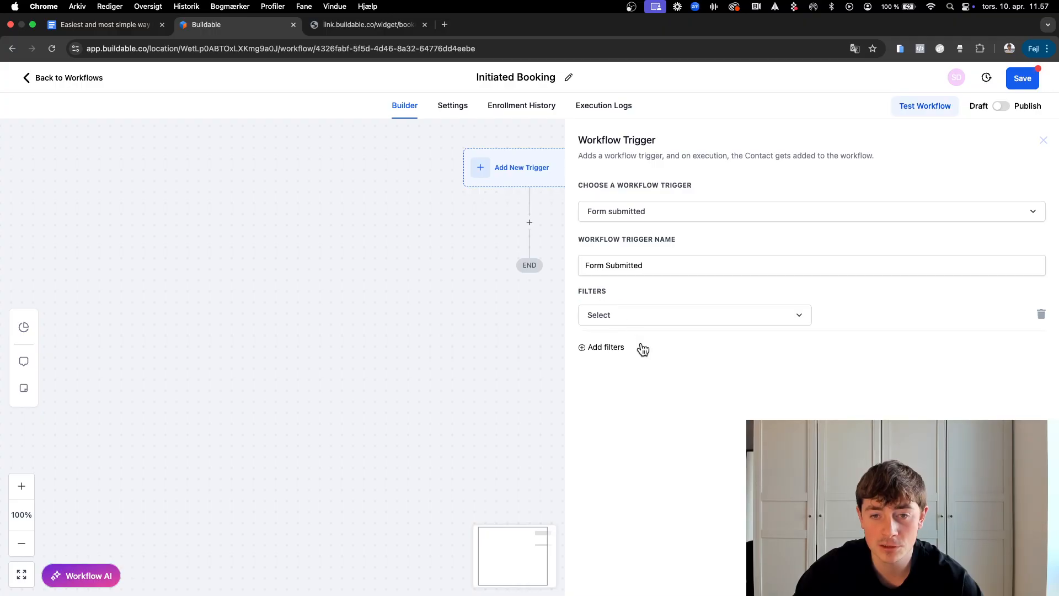
click(631, 322)
click(631, 388)
click(870, 323)
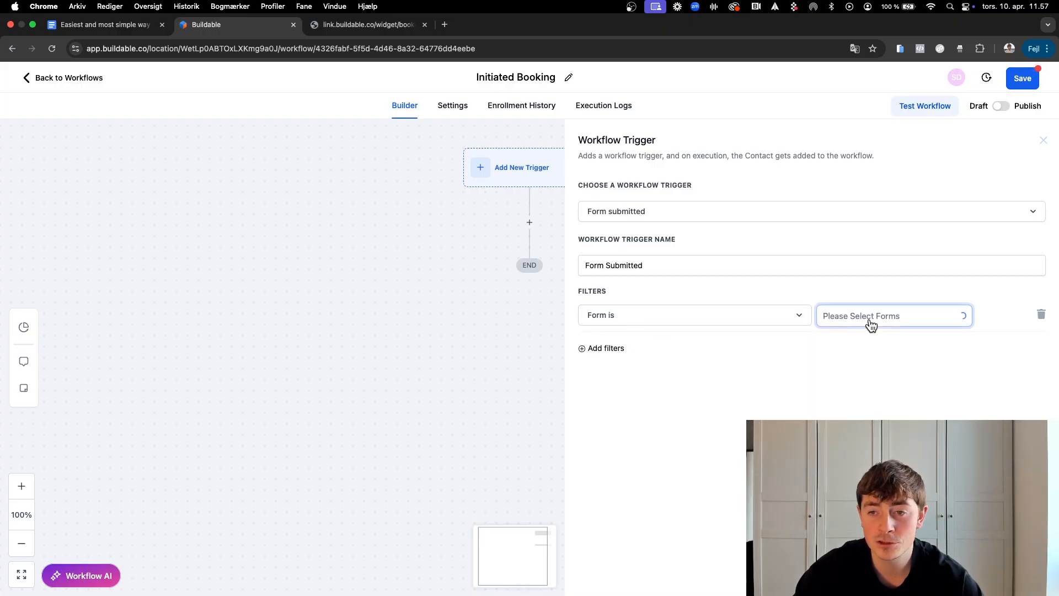
click(858, 347)
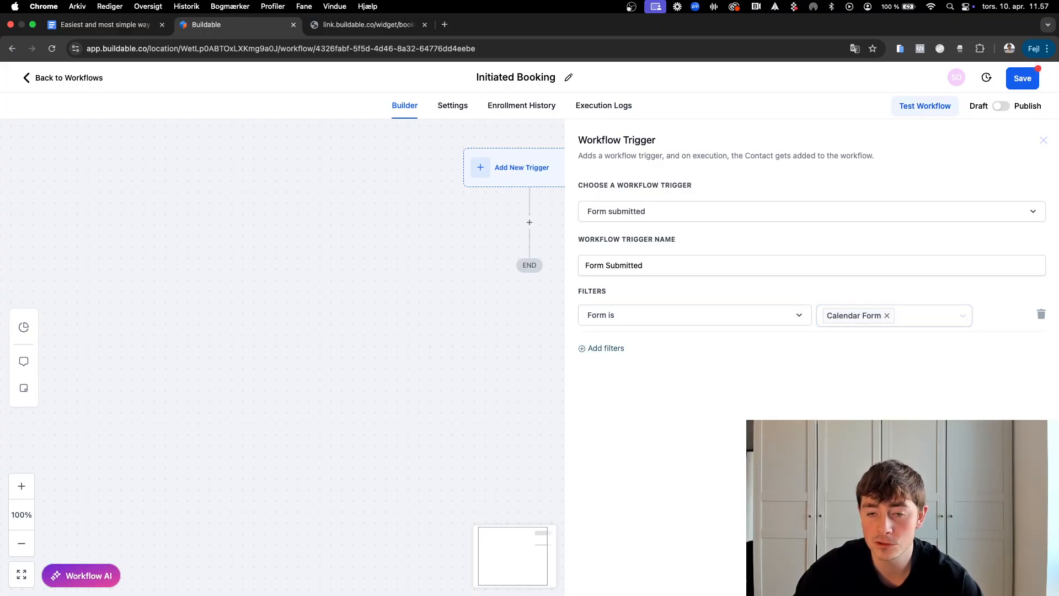
click(1012, 576)
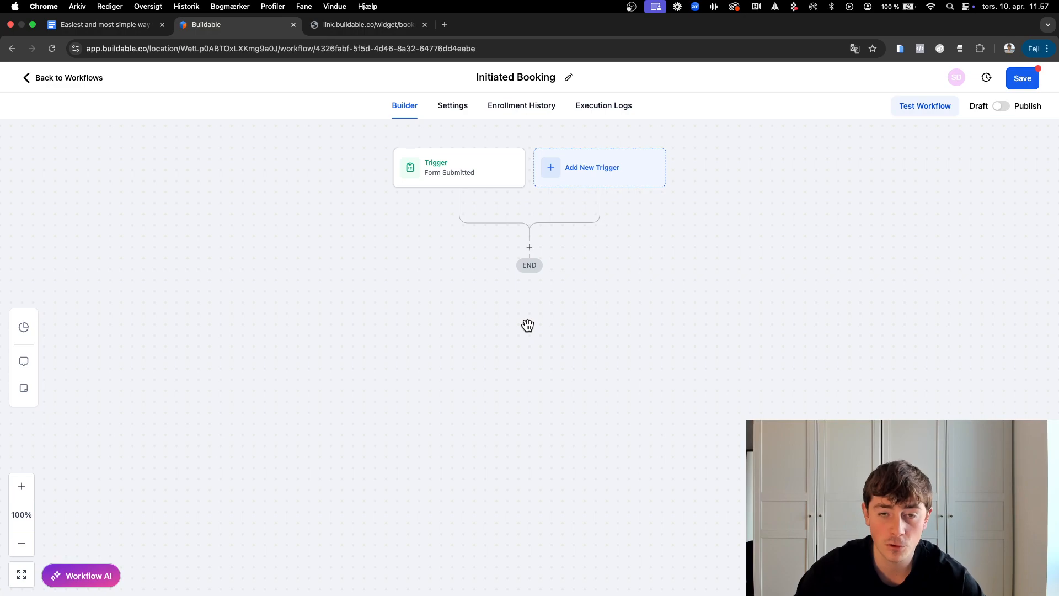
Step: Add a Wait step named '5 minutes' with a duration of 5 minutes
click(529, 247)
text(wait)
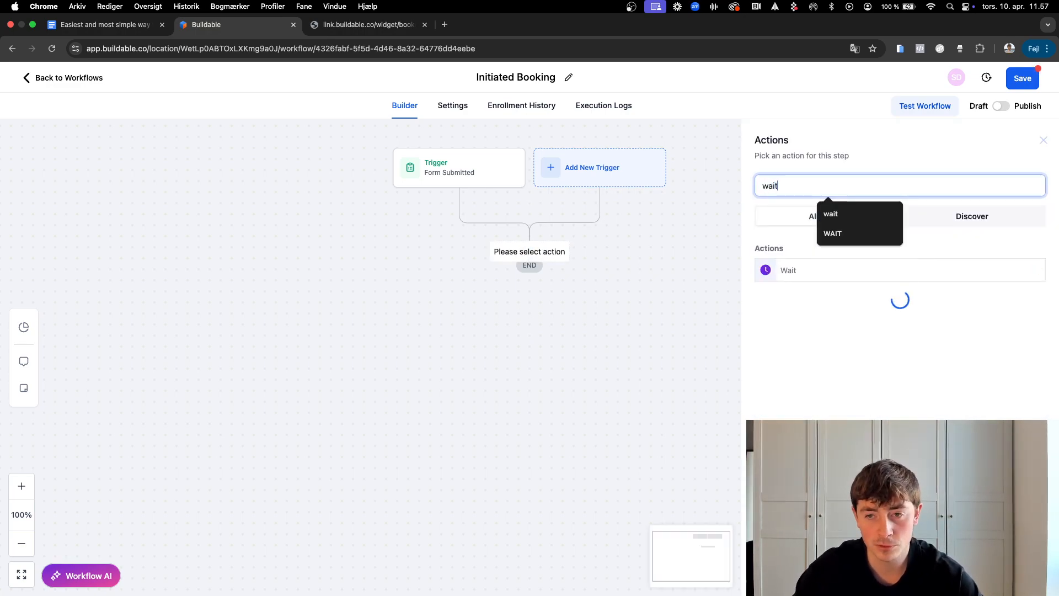
click(783, 269)
click(685, 209)
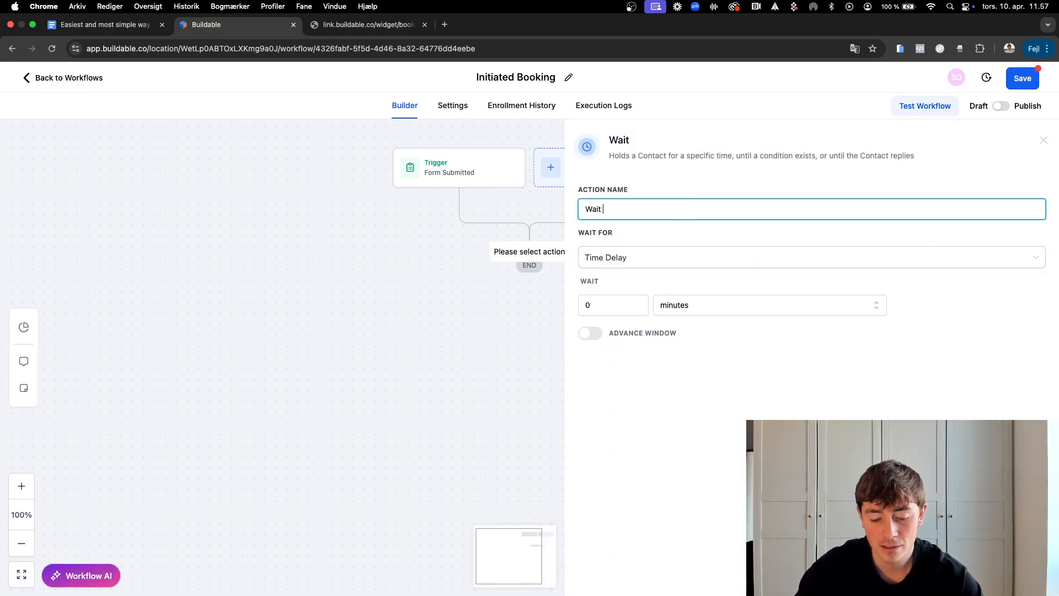
text(5 minutes)
click(596, 301)
text(5)
click(696, 411)
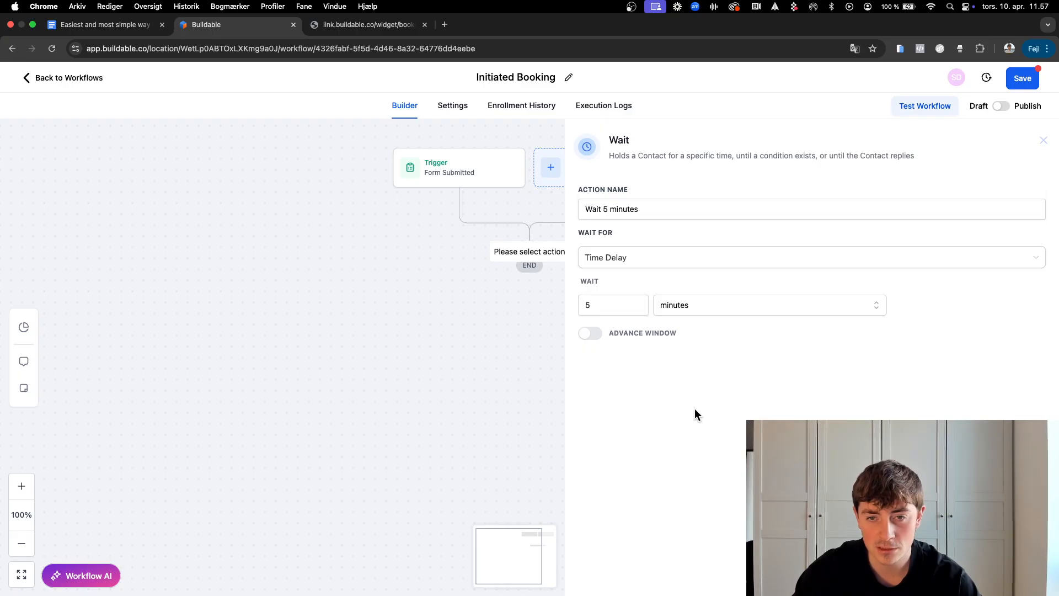
click(475, 305)
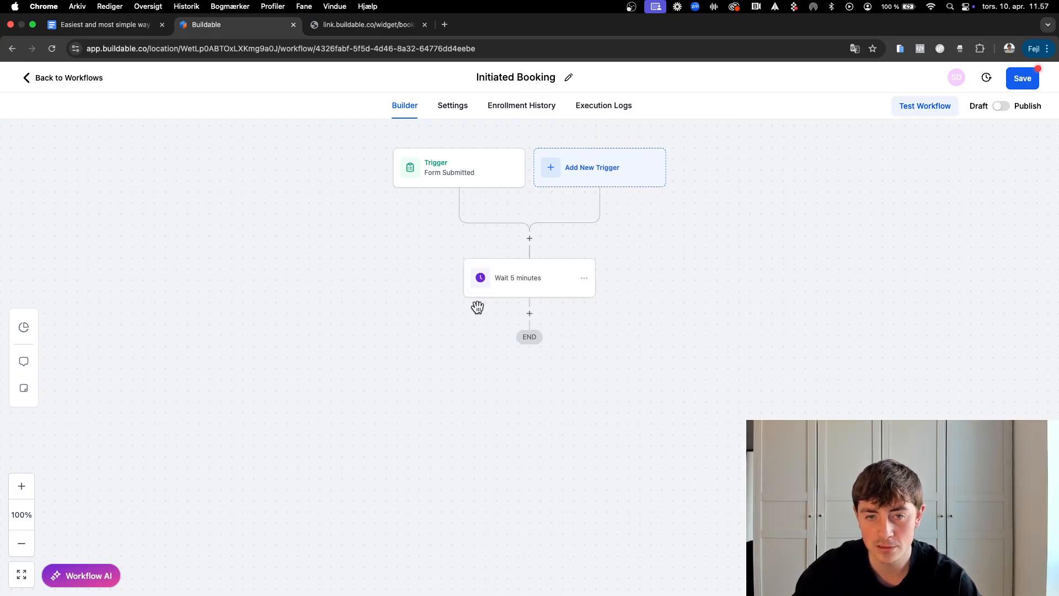
Step: Add a Create Or Update Opportunity step in pipeline Initiated Booking, stage '#1 Initiated Booking - AUT.', named after the contact
click(530, 314)
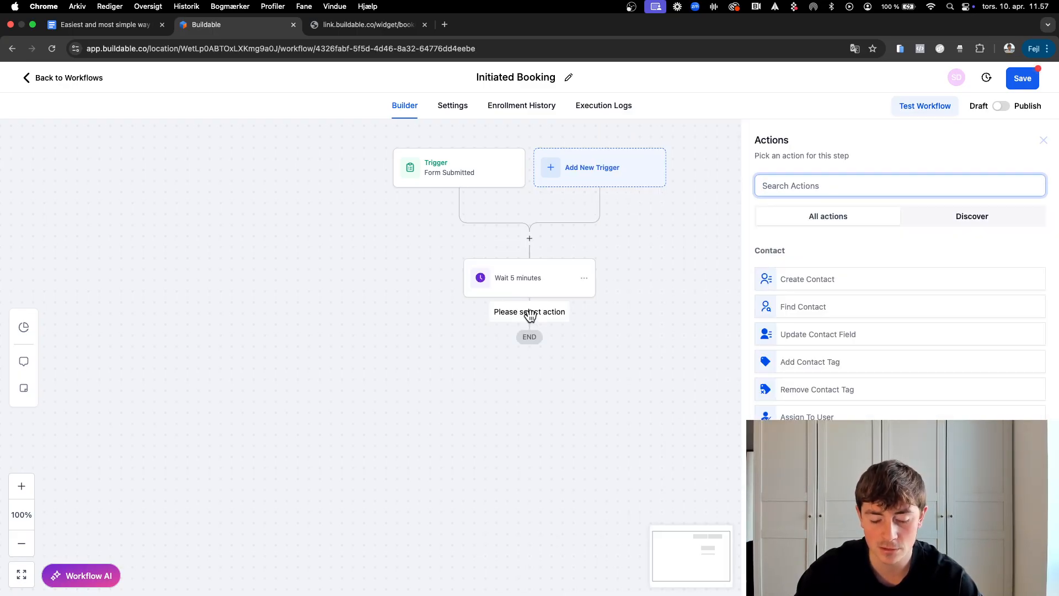
text(creat)
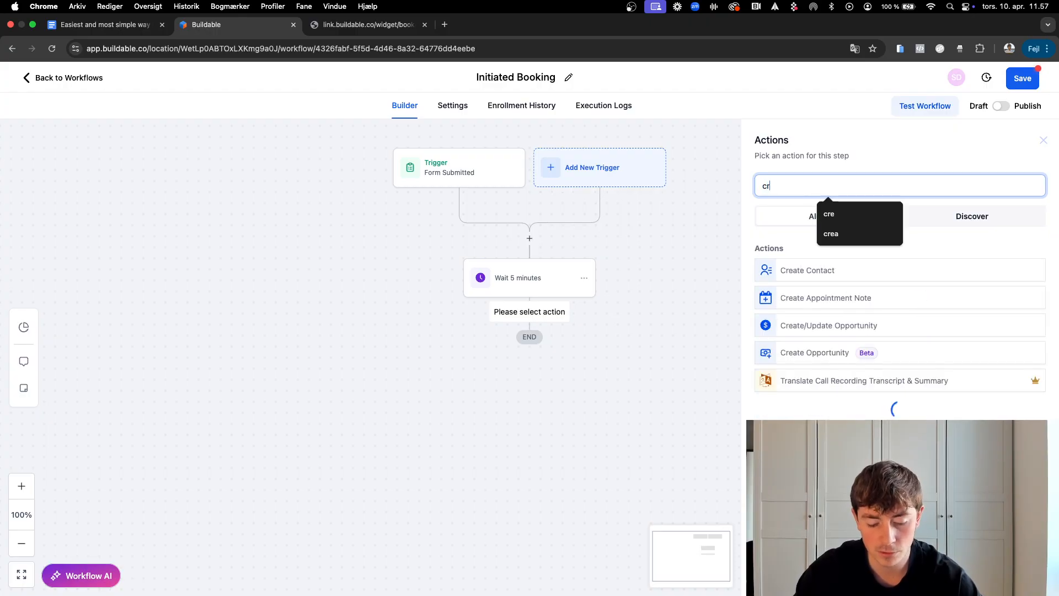
click(814, 336)
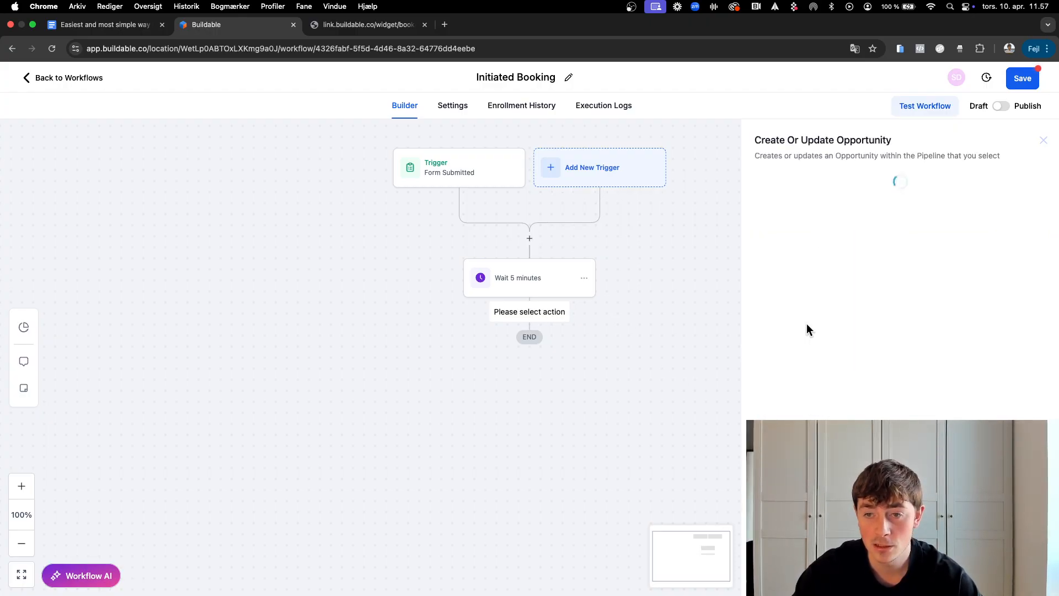
click(764, 319)
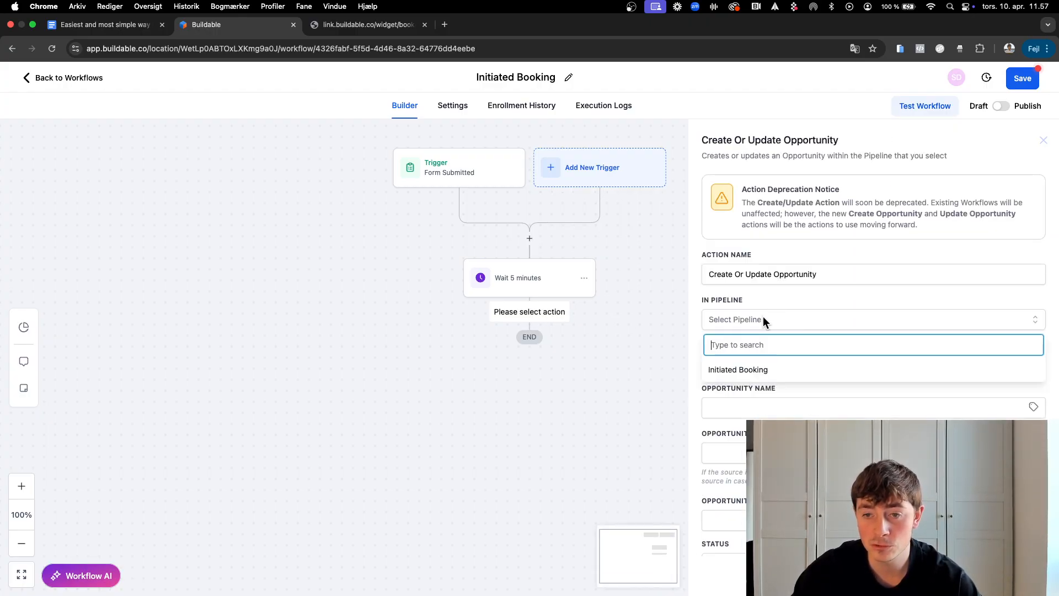
click(739, 370)
click(742, 364)
click(748, 406)
click(749, 407)
text({{contact.name}})
scroll(748, 408, down, 3)
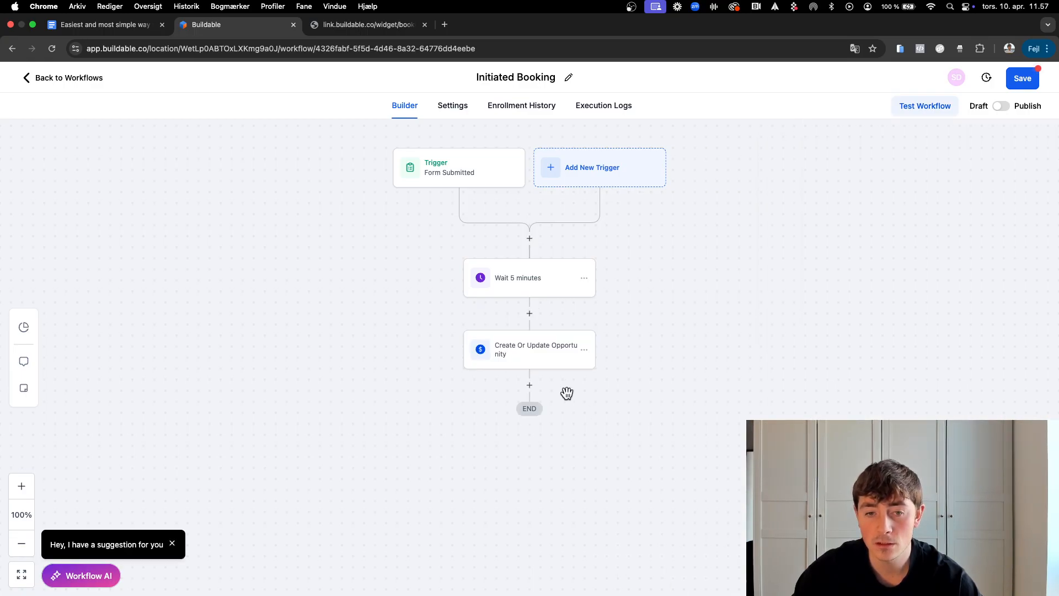
Step: Add an Add Contact Tag step named '"initiated booking"' applying the initiated booking tag
click(529, 385)
text(tag)
click(831, 269)
click(808, 211)
text("initia)
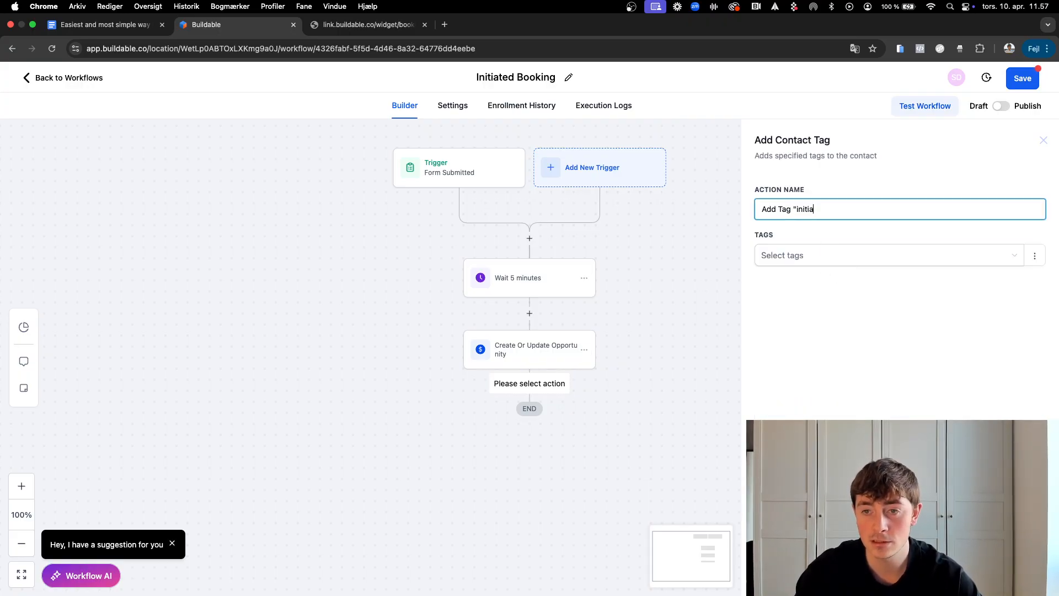
text(ted booking")
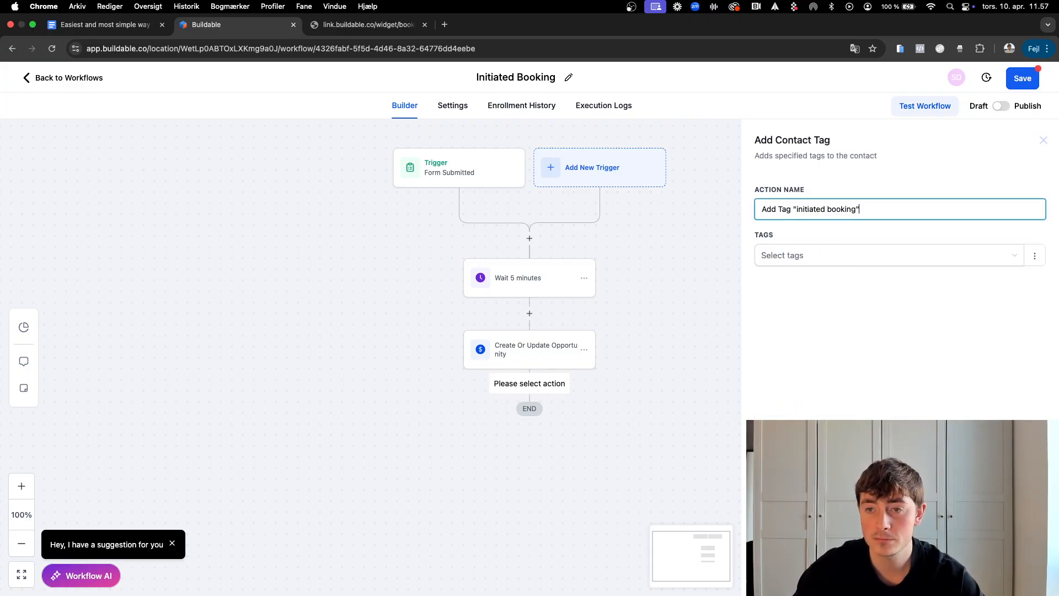
click(809, 266)
click(809, 281)
click(852, 374)
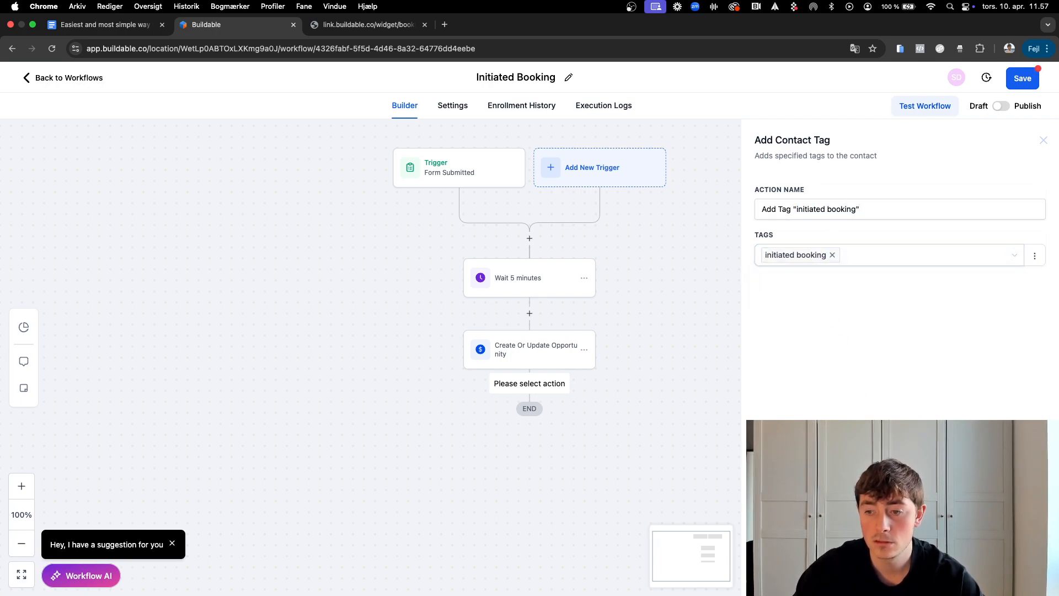
click(1013, 575)
Step: Publish and save the workflow, then return to the Workflows list
scroll(543, 425, down, 1)
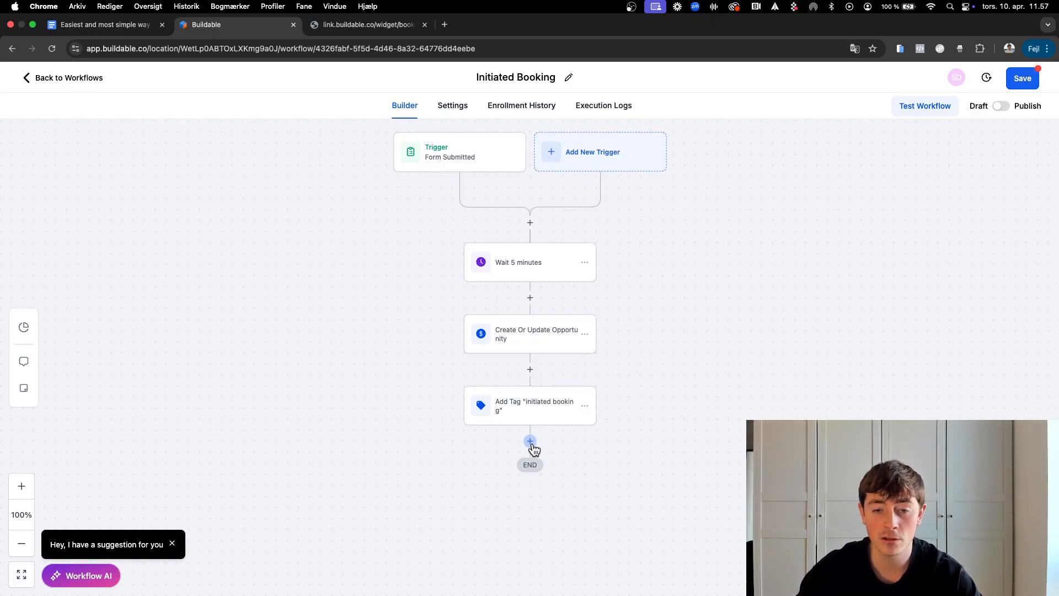
scroll(531, 443, down, 2)
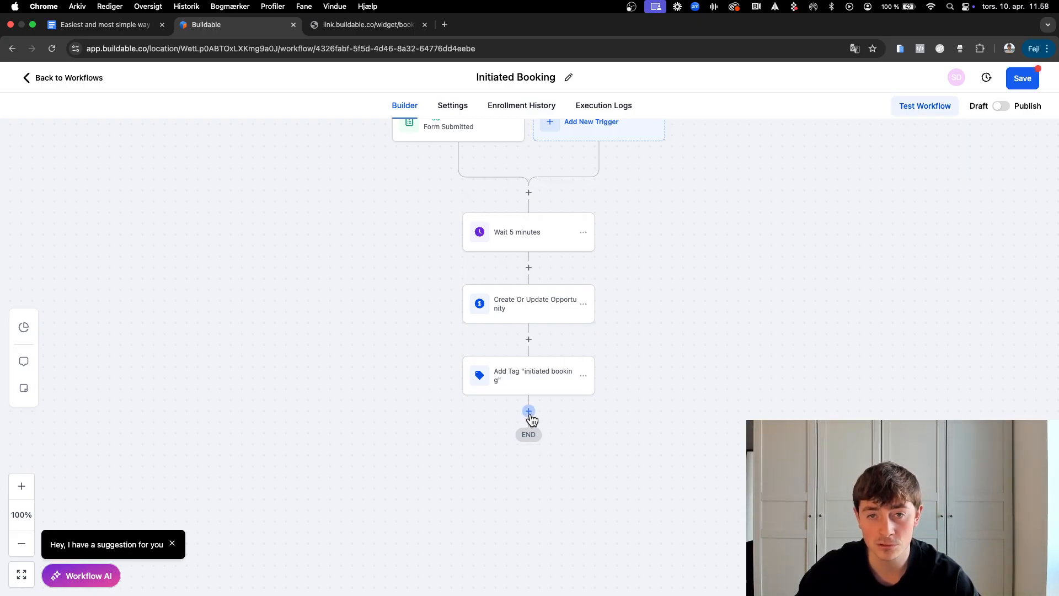
scroll(531, 417, up, 3)
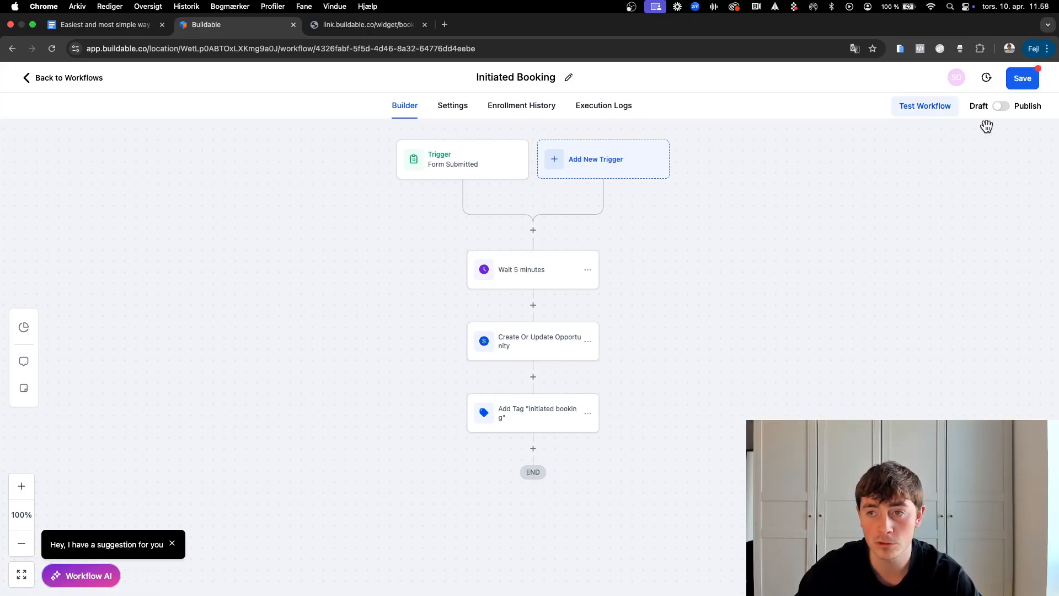
click(1001, 108)
click(1024, 78)
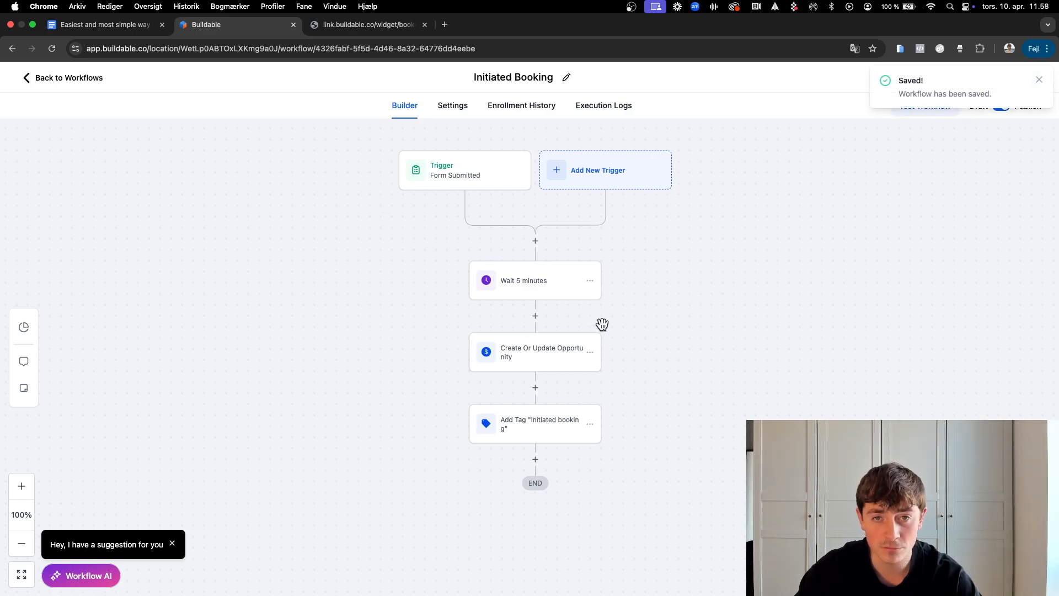
click(73, 80)
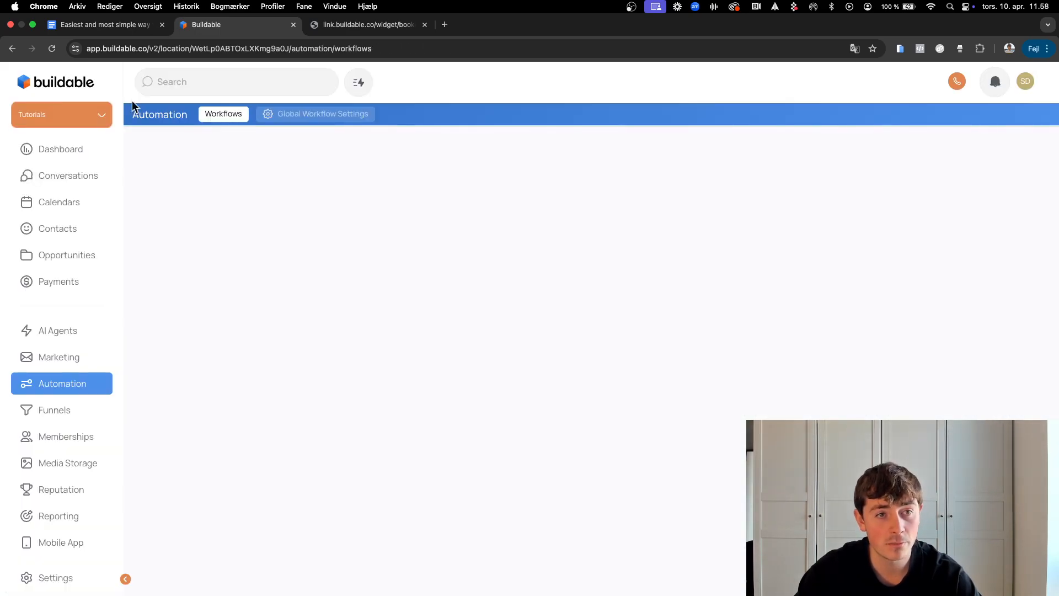
Step: Check the Initiated Booking pipeline shows 0 opportunities, then go back to the guide document
click(51, 255)
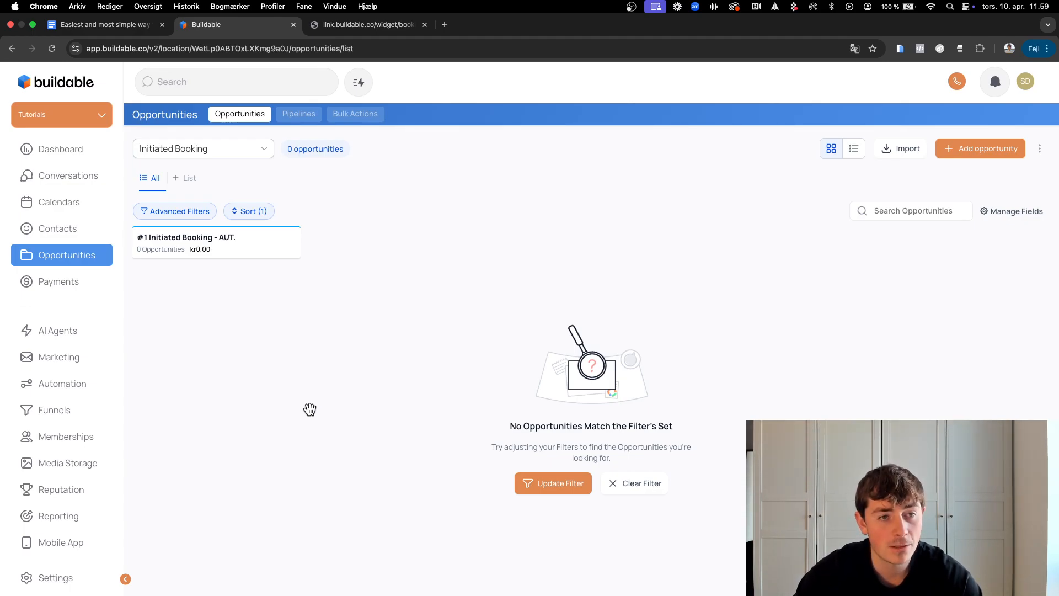
click(94, 26)
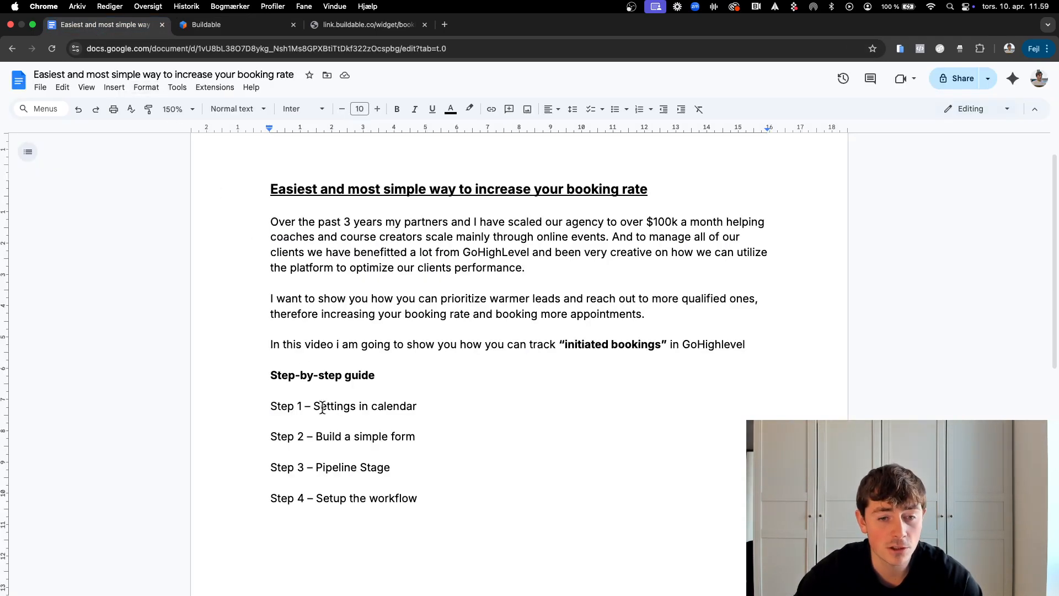
scroll(430, 494, up, 1)
scroll(430, 495, down, 1)
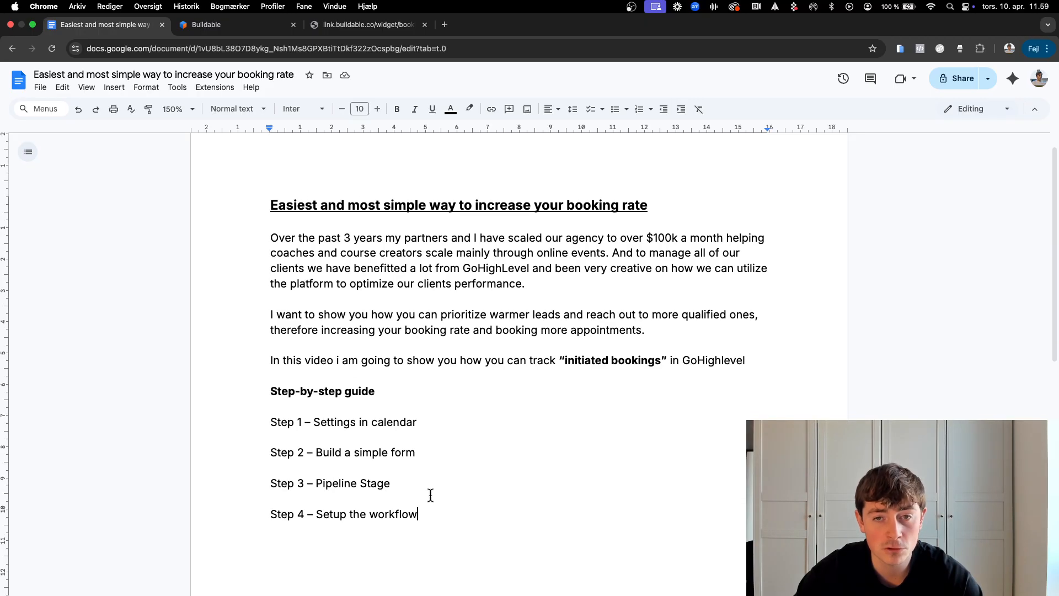